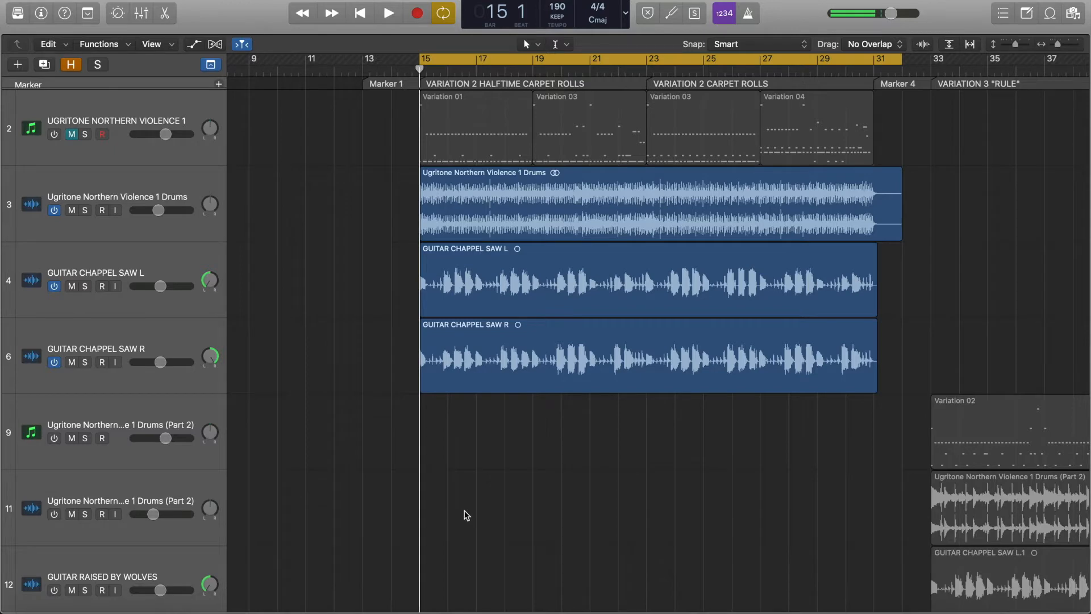
- Inspect the Northern Artillery Drums instrument on the UGRITONE NORTHERN VIOLENCE 1 channel in the mixer, then return to the arrangement
key("x")
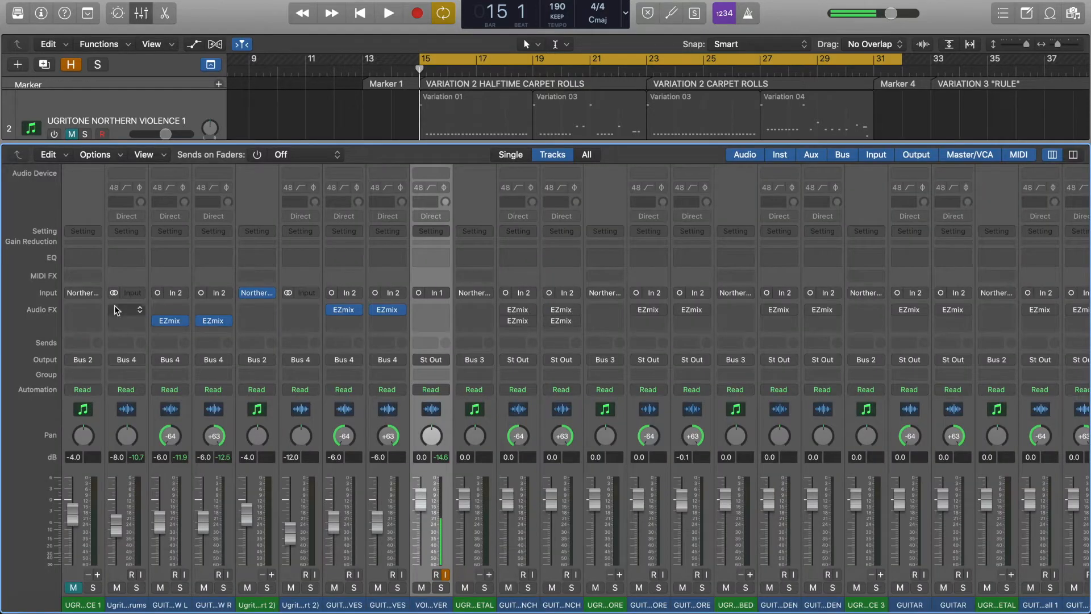
left_click(84, 295)
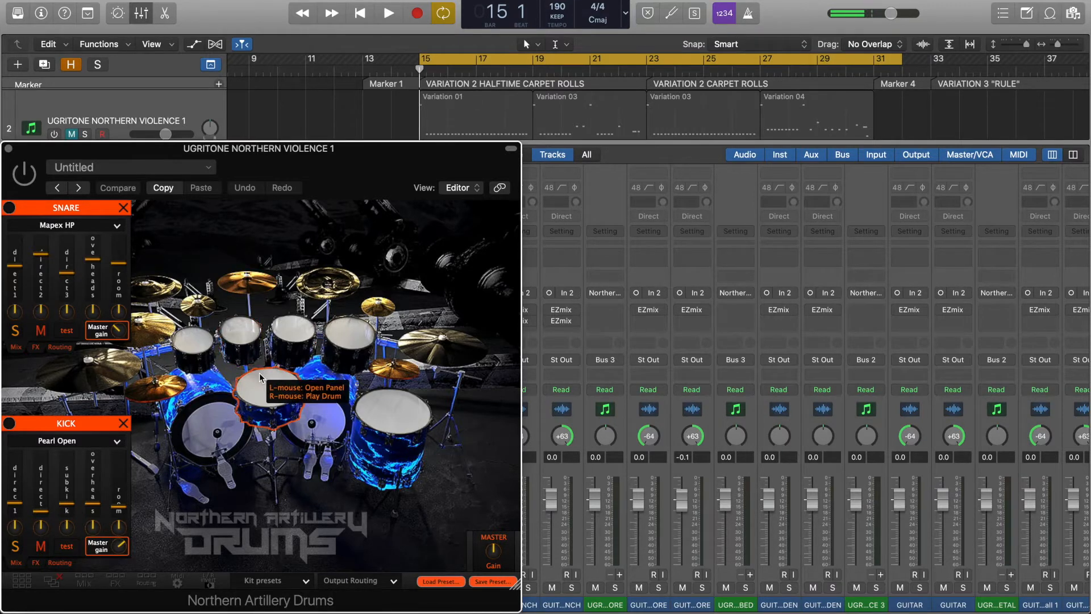
left_click(8, 148)
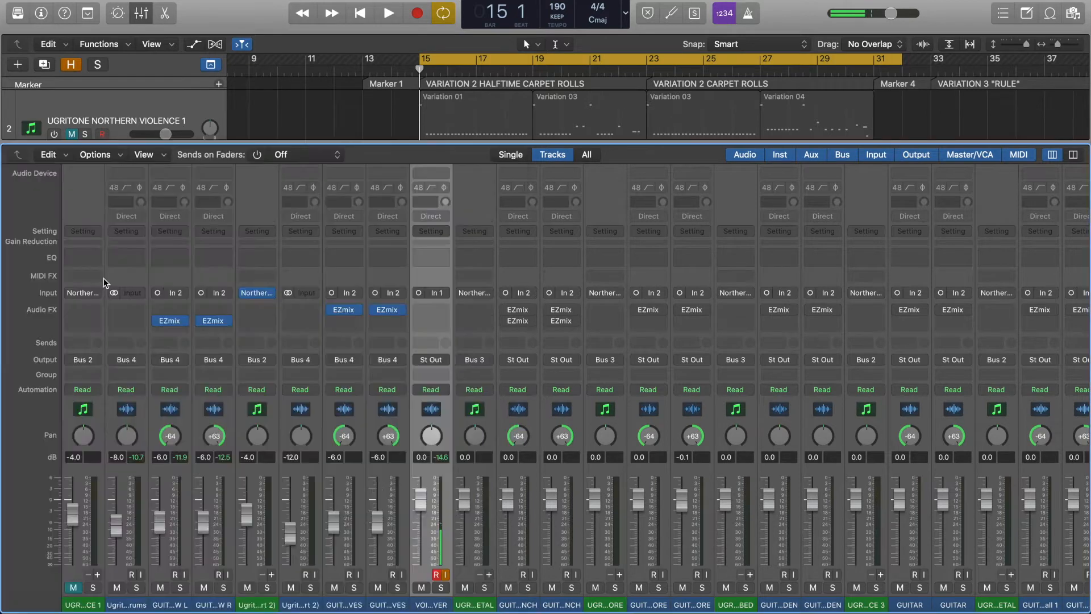
key("x")
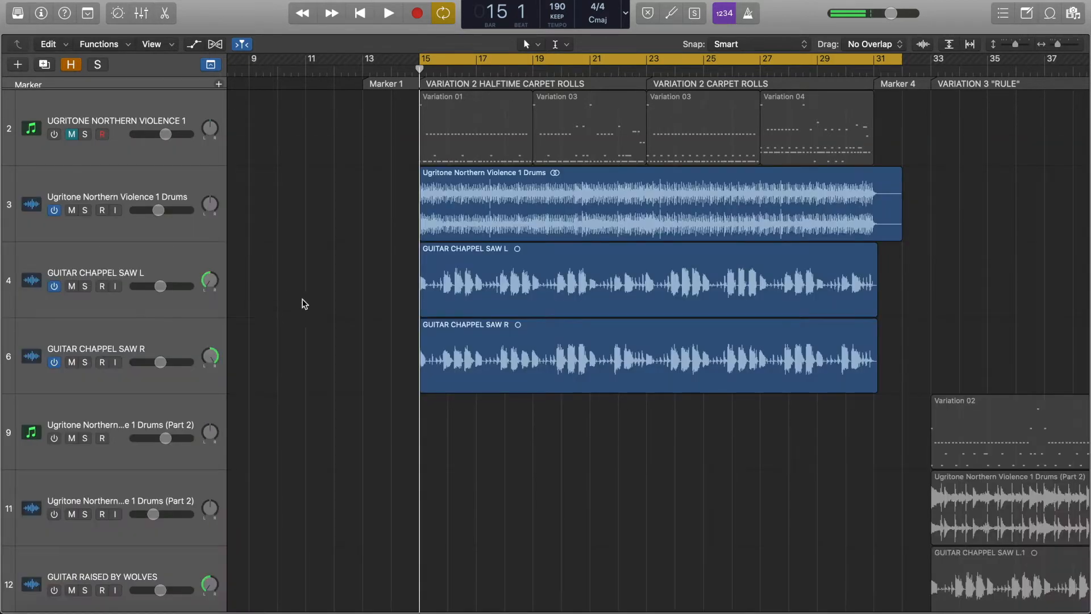
- Audition the Variation 2 section from bar 15 and examine the effects on the bus channels in the mixer
key("space")
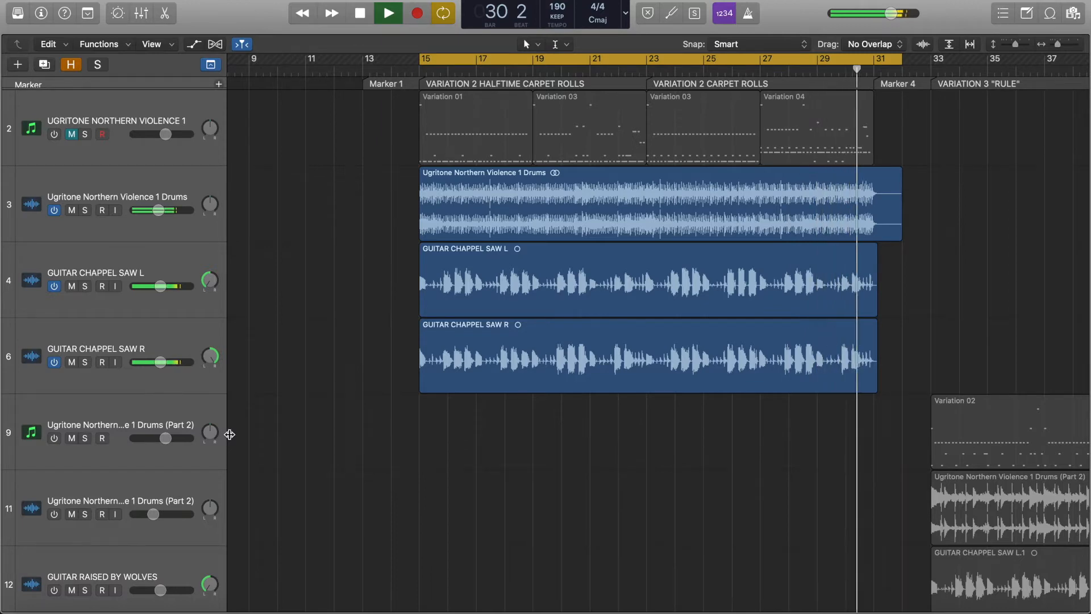
key("space")
key("x")
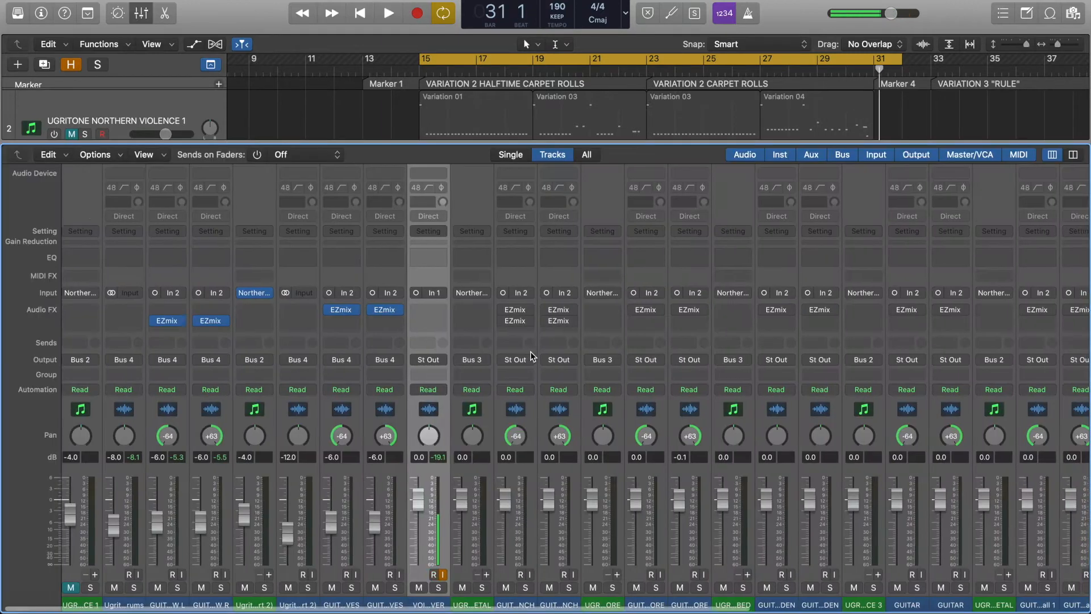
scroll(530, 356, "right", 5)
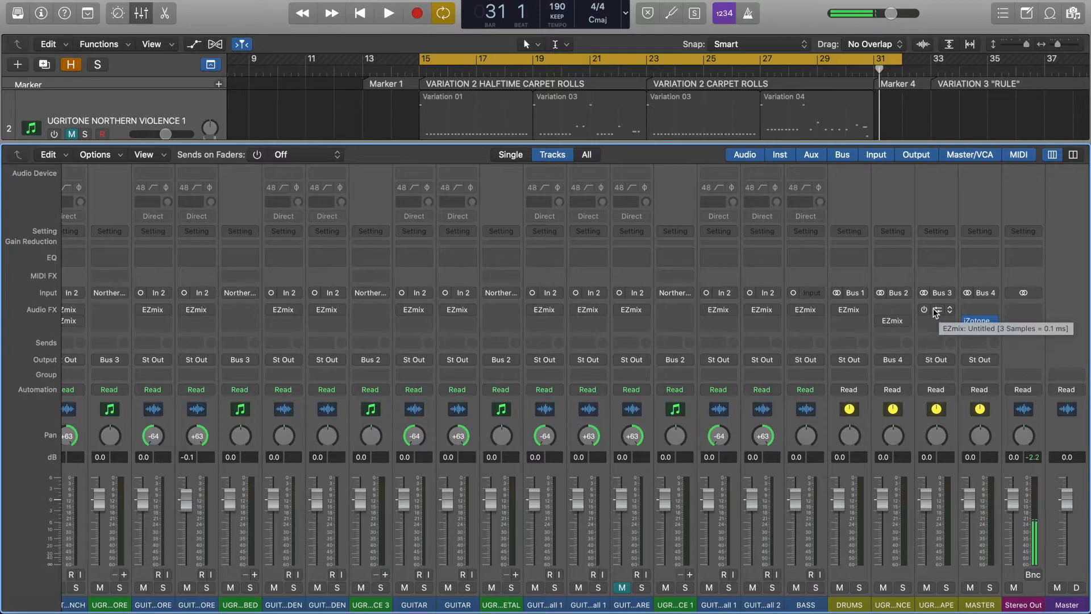
key("x")
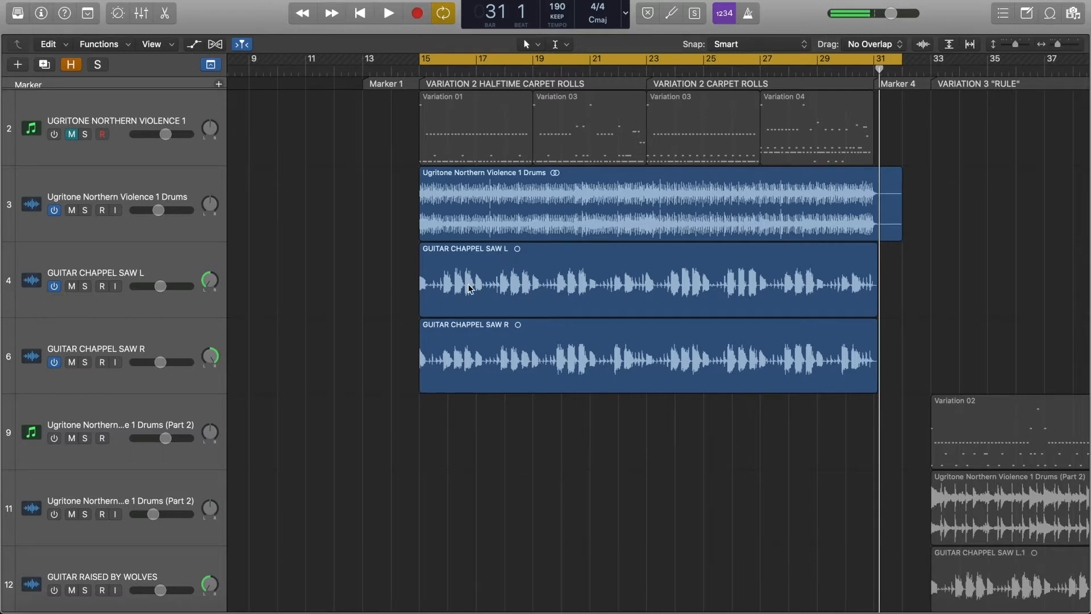
- While playing the Variation 2 section again, turn off input monitoring and record arming on the VOICE-OVER track
key("space")
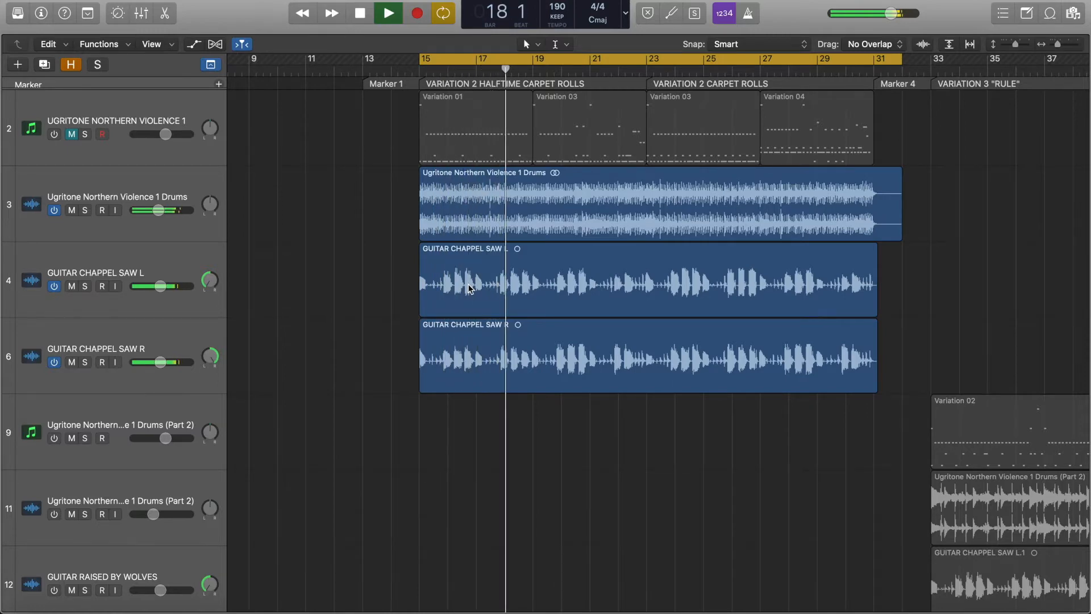
scroll(469, 288, "down", 10)
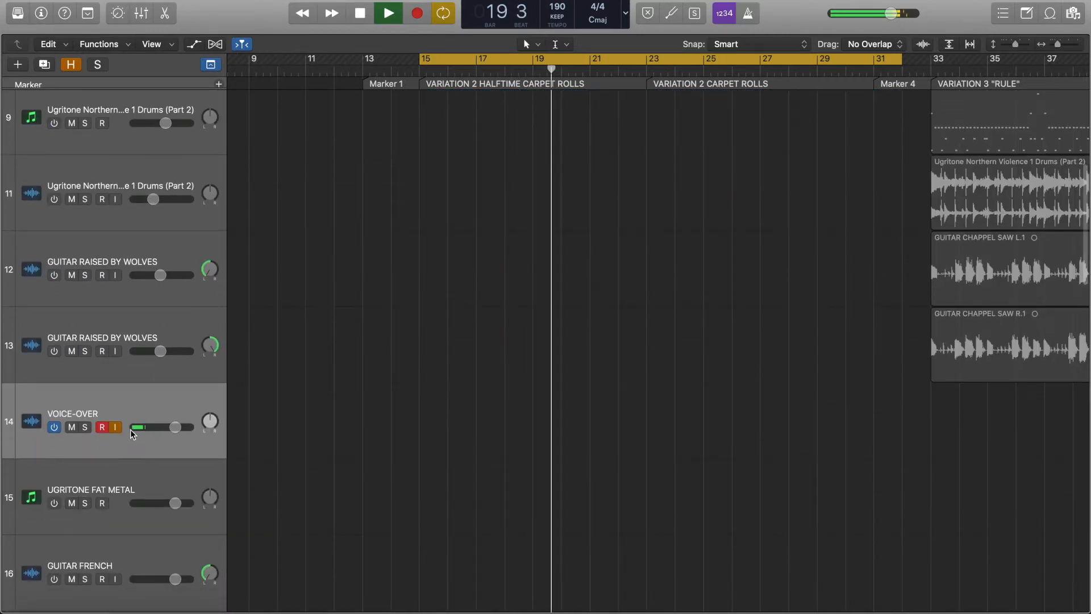
left_click(115, 428)
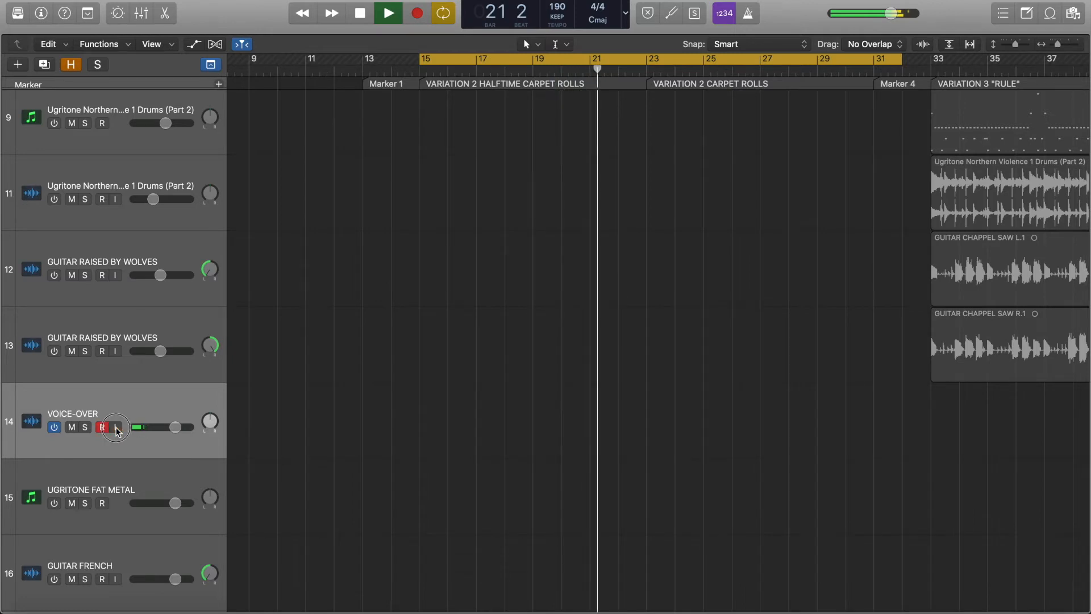
left_click(102, 427)
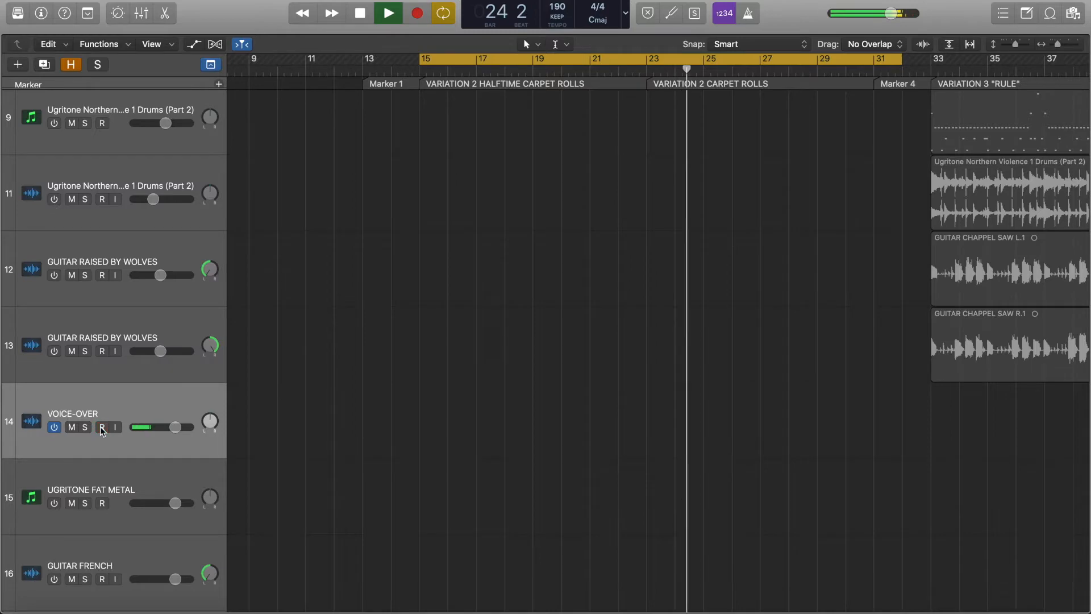
scroll(103, 435, "up", 5)
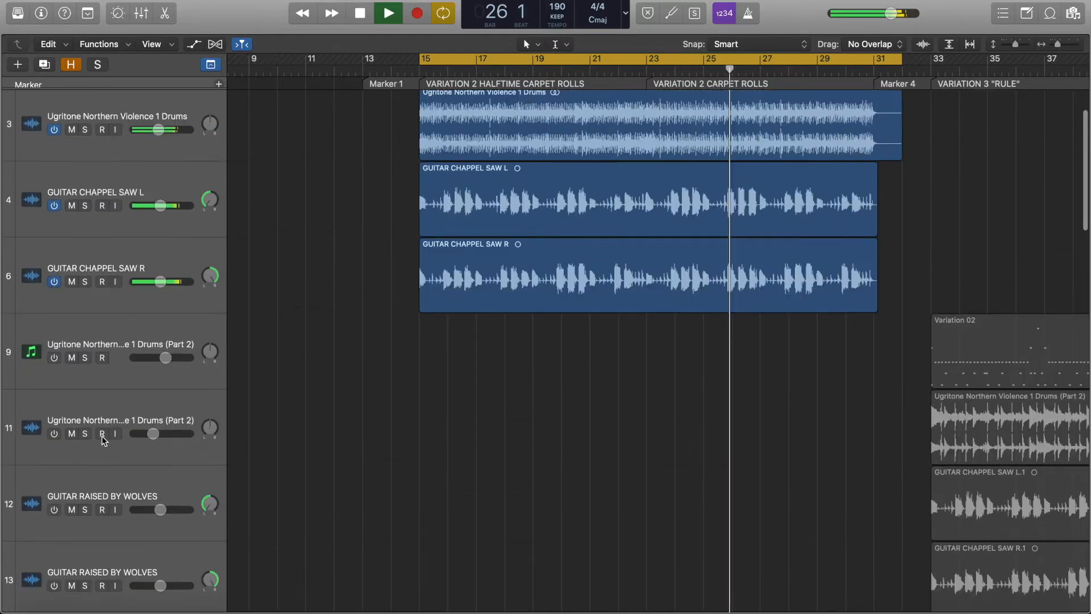
scroll(103, 439, "up", 2)
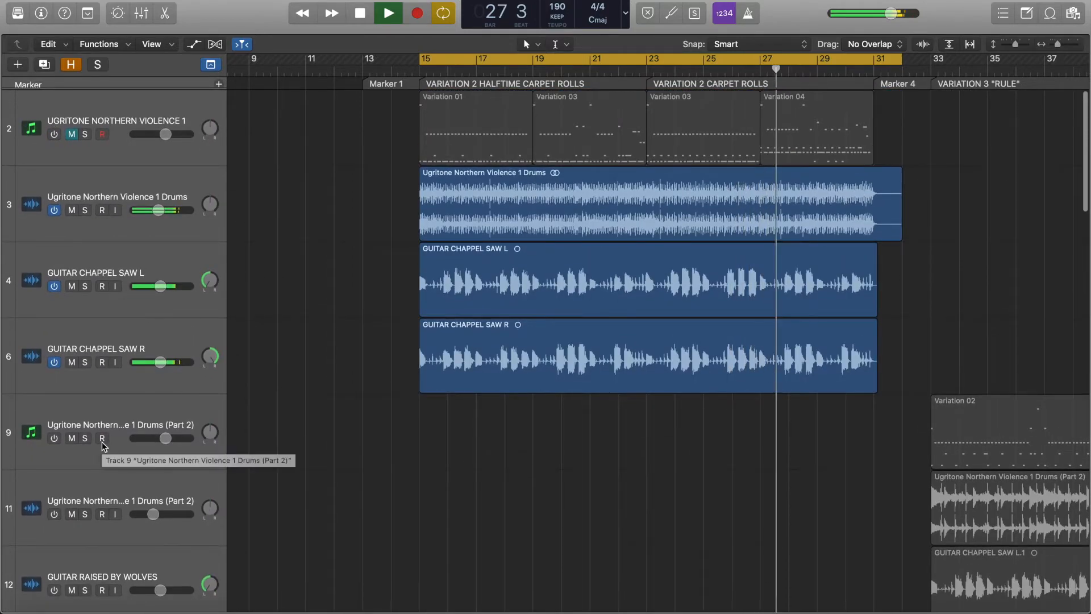
- Audition the Variation 3 "RULE" section from bar 33 to about bar 40, with its drum and guitar tracks in view
key("Return")
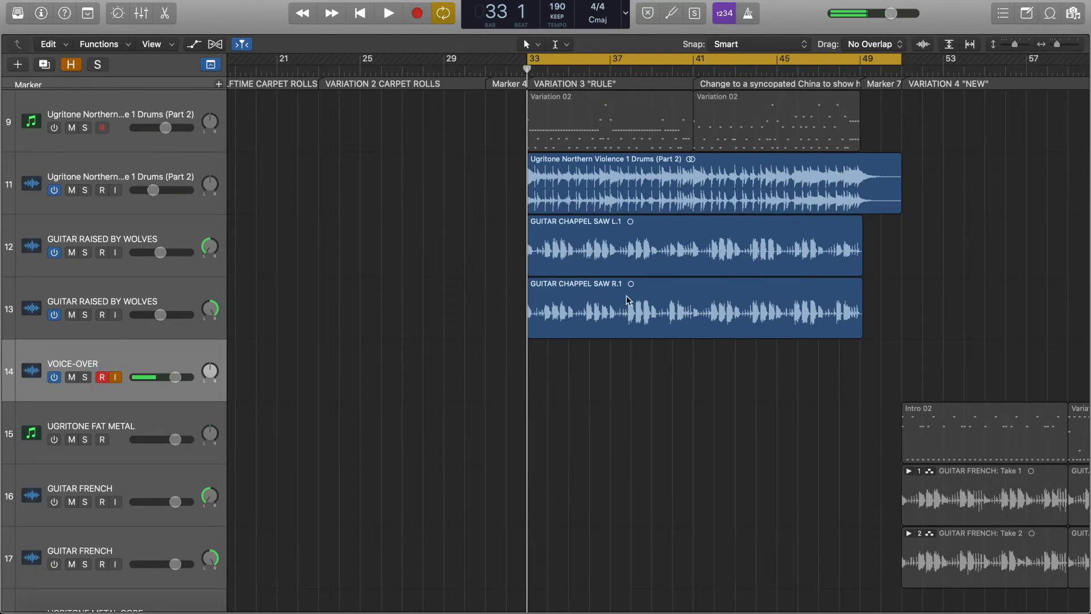
scroll(626, 300, "right", 2)
scroll(626, 300, "up", 3)
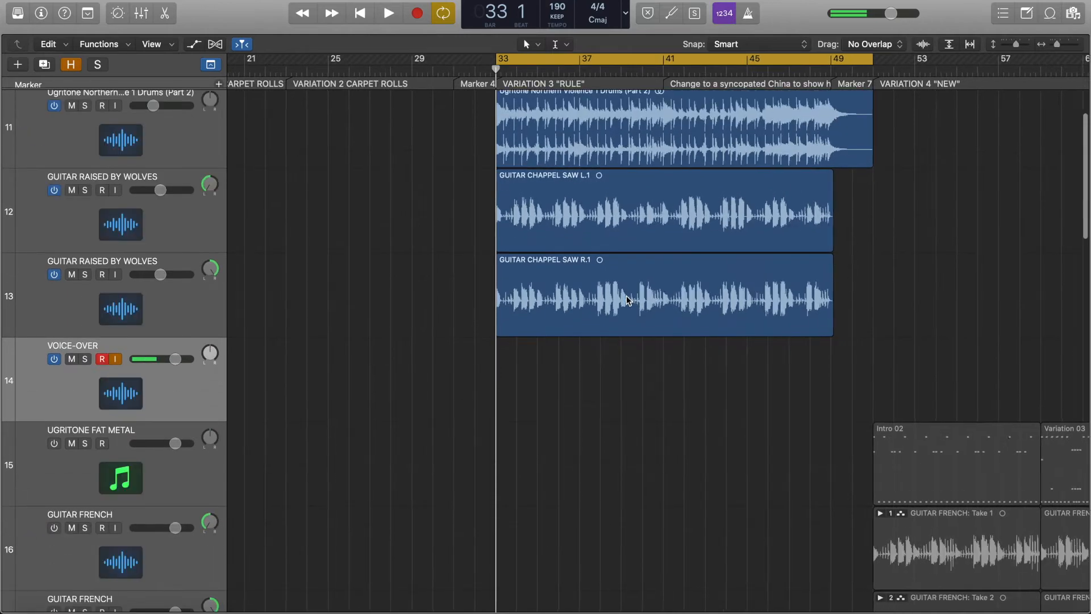
scroll(626, 300, "up", 3)
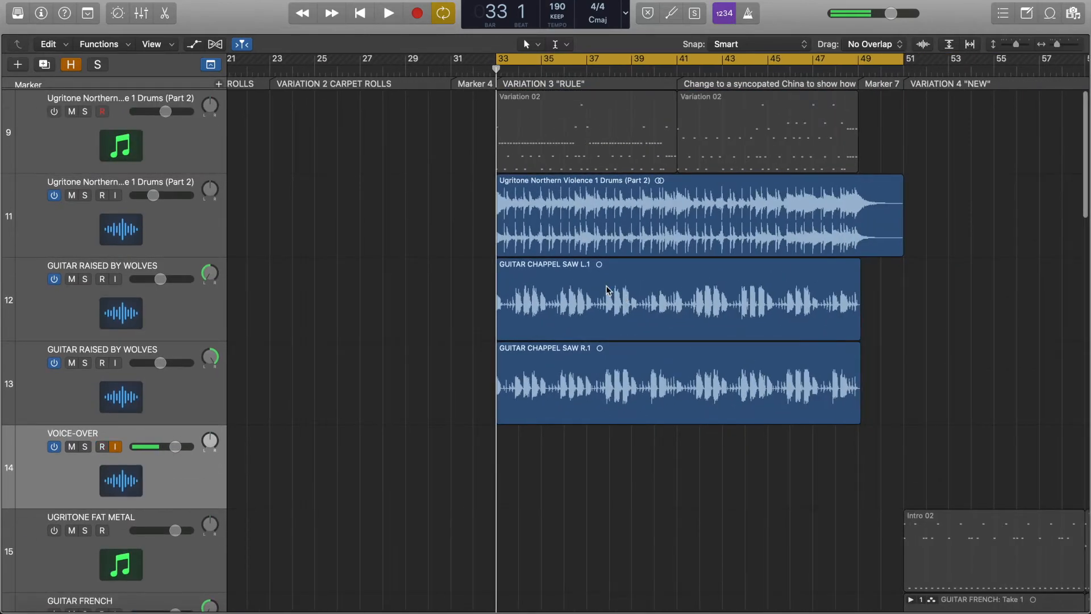
scroll(578, 228, "up", 1)
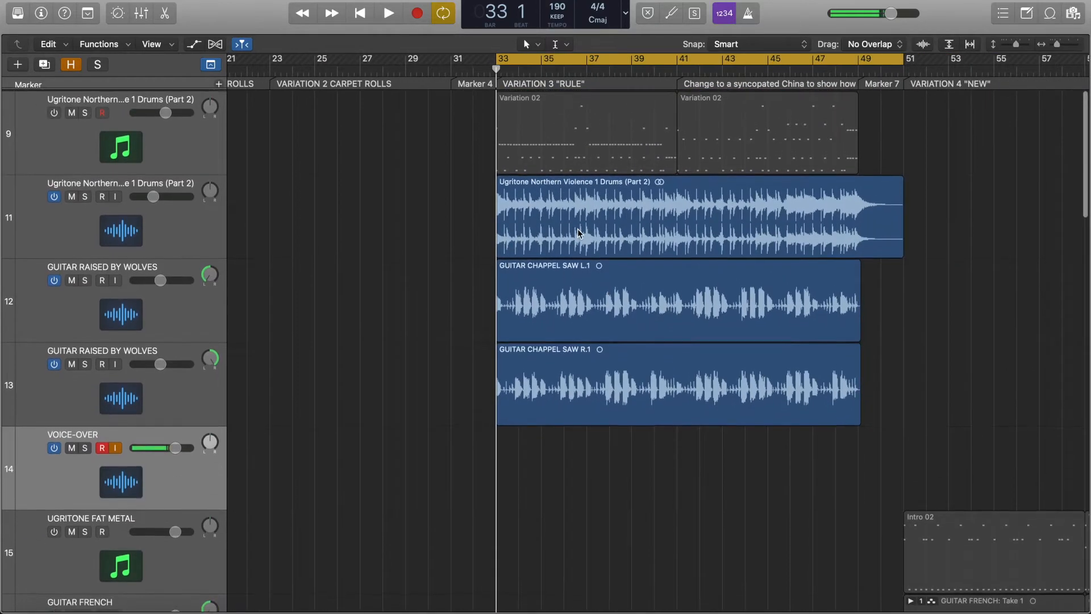
scroll(540, 172, "up", 1)
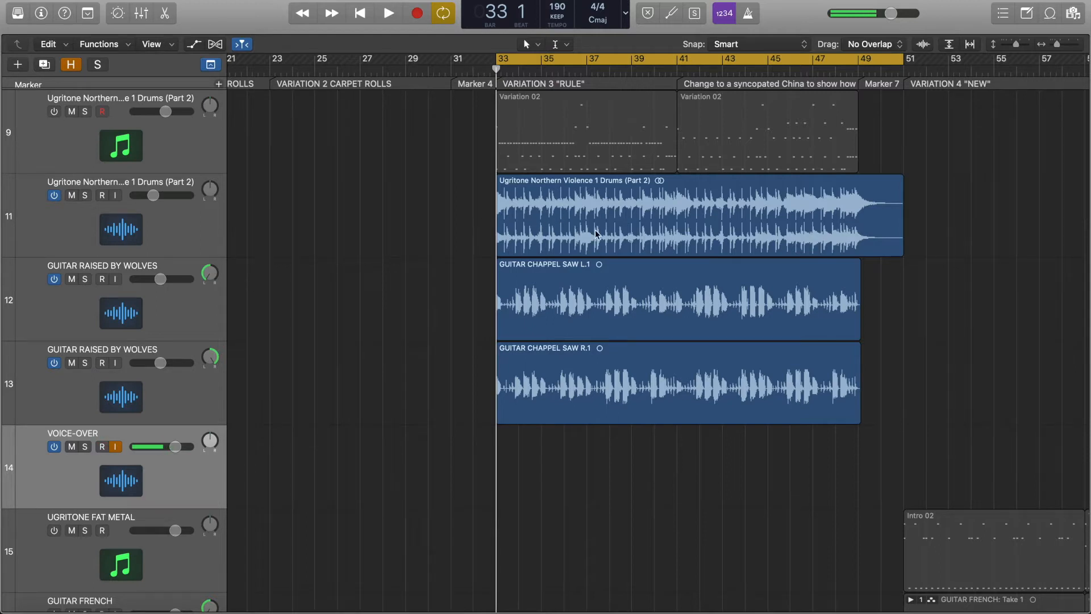
scroll(671, 219, "left", 3)
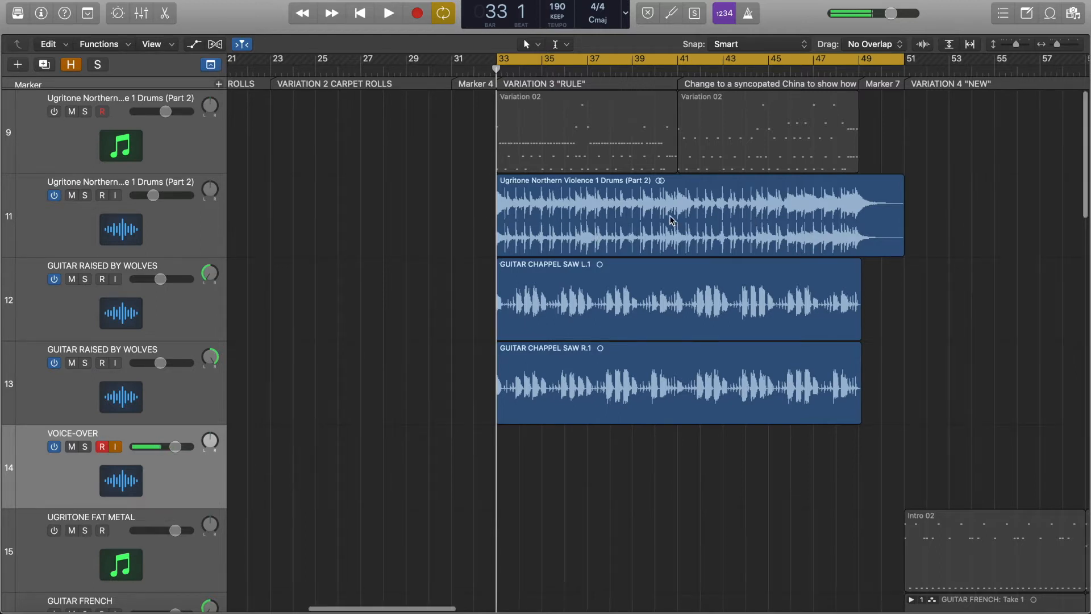
key("space")
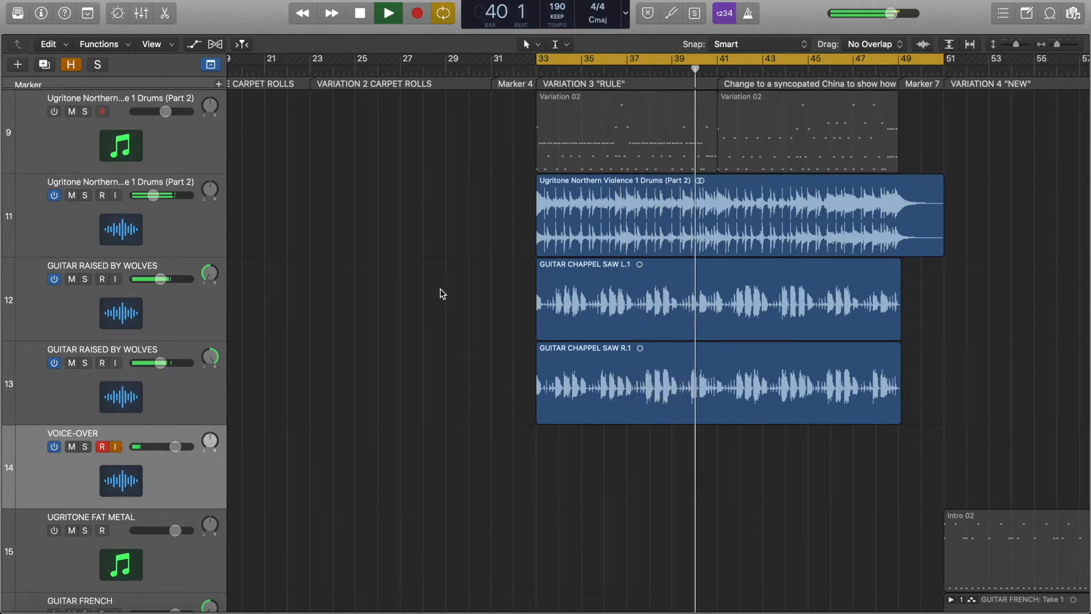
key("space")
- Unhide the Ugritone Northern Violence 1 Drums, GUITAR CHAPPEL SAW L and GUITAR CHAPPEL SAW R tracks while keeping the spare tracks hidden
key("super+Up")
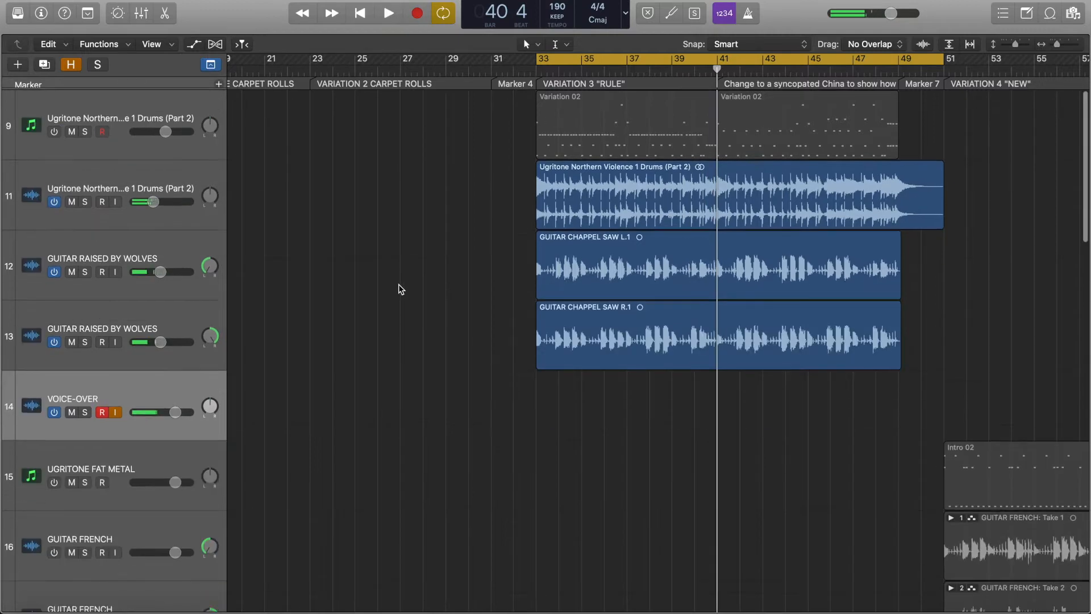
scroll(349, 277, "up", 1)
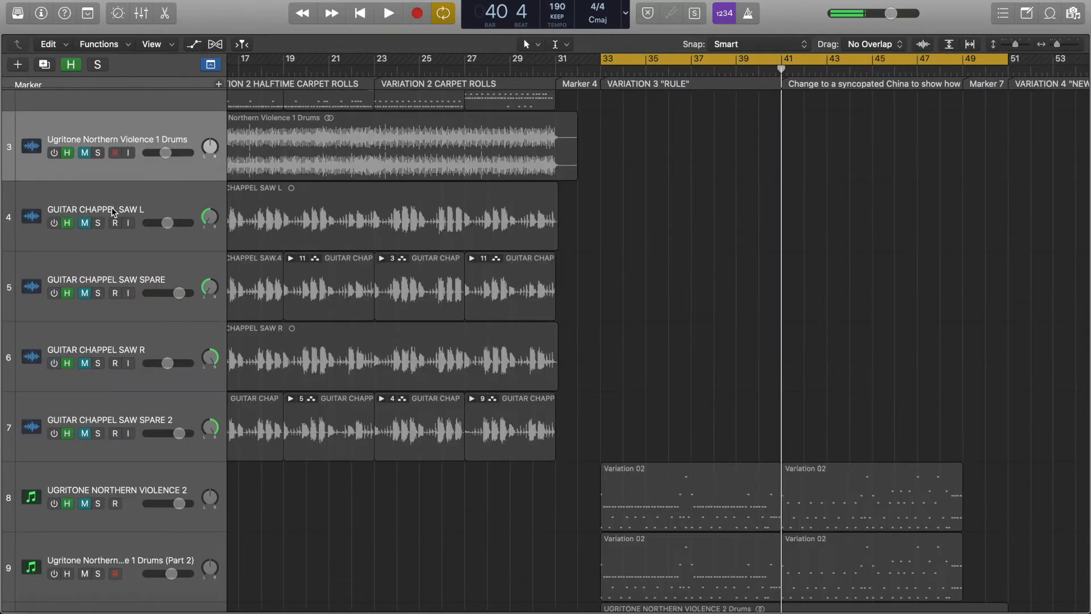
left_click(112, 207, "super")
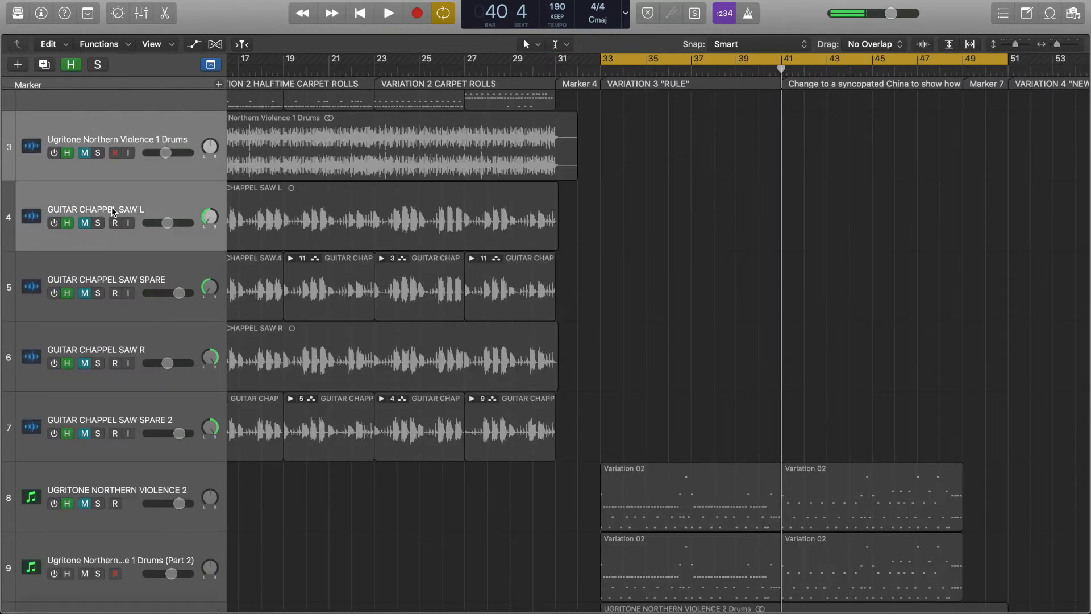
left_click(99, 336, "super")
left_click(67, 364)
key("h")
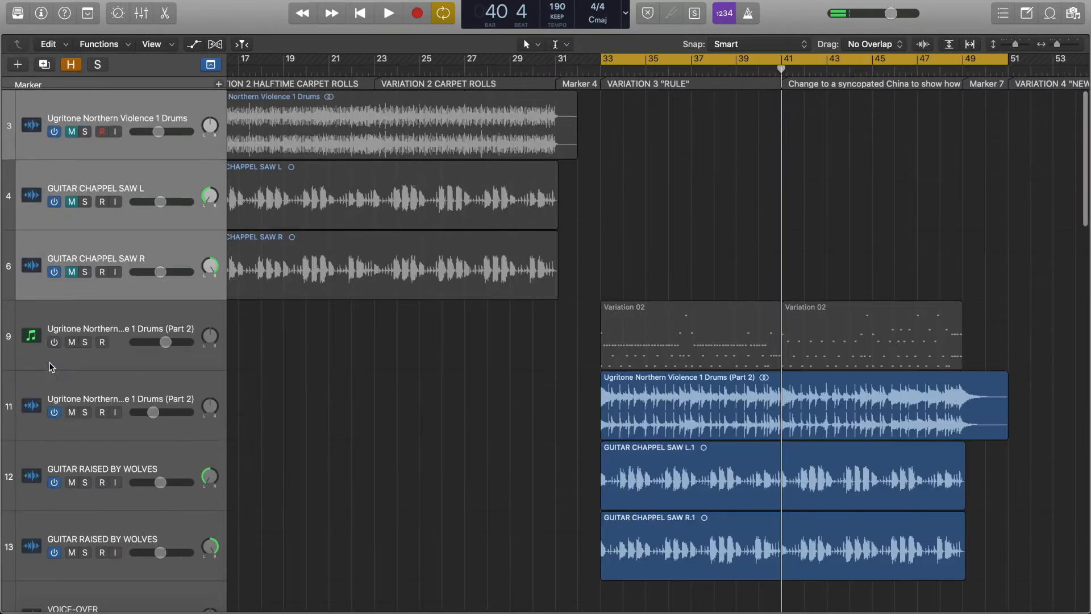
- Play the arrangement from the GUITAR CHAPPEL SAW R region at bar 15 and select the VOICE-OVER track with input monitoring on
left_click(344, 275)
key("shift+space")
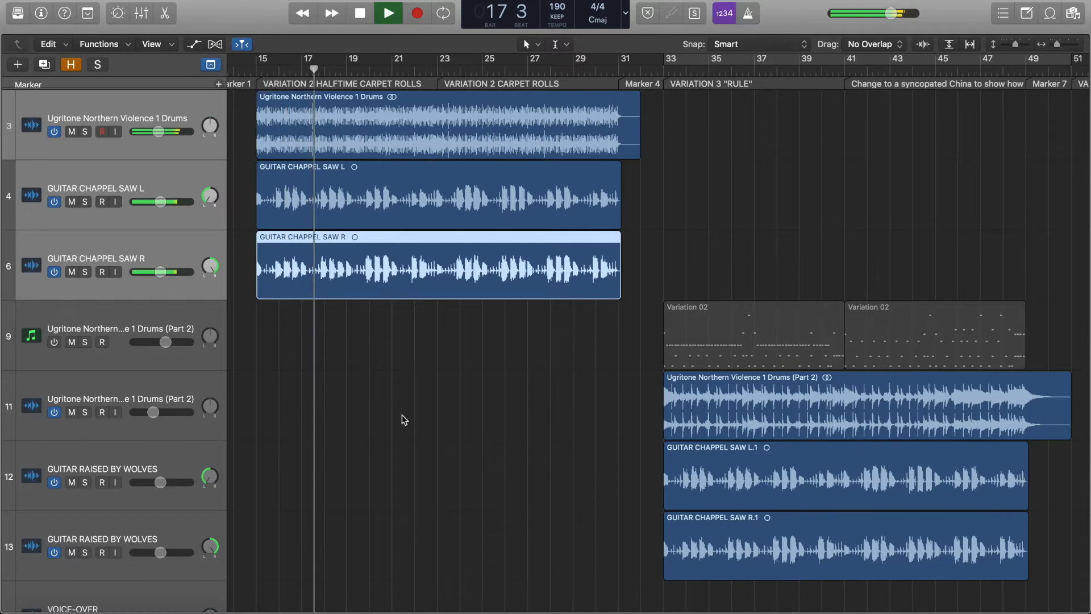
scroll(400, 419, "down", 5)
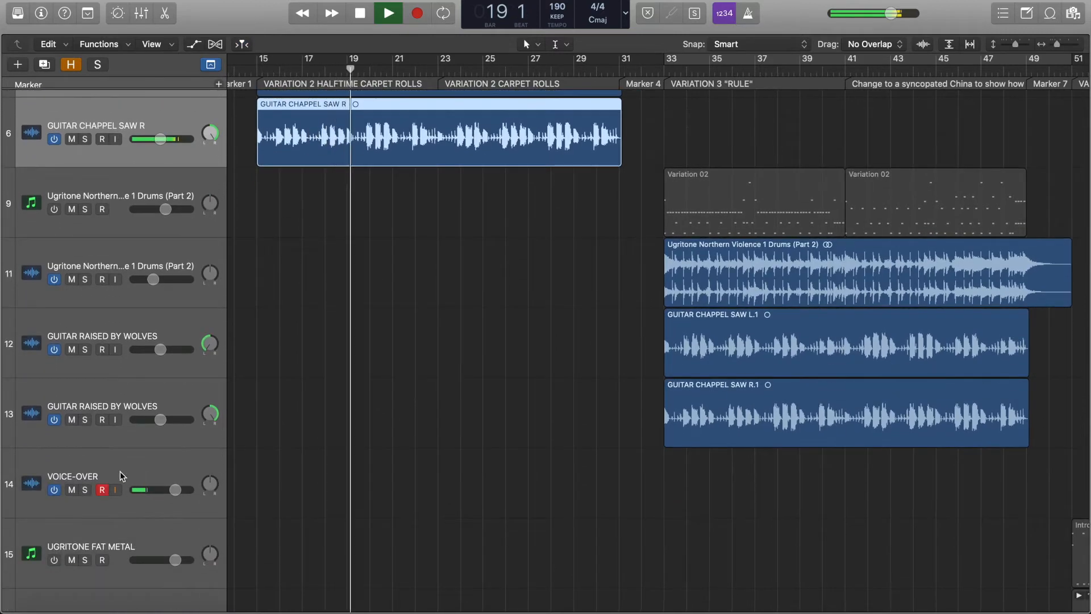
scroll(122, 475, "up", 5)
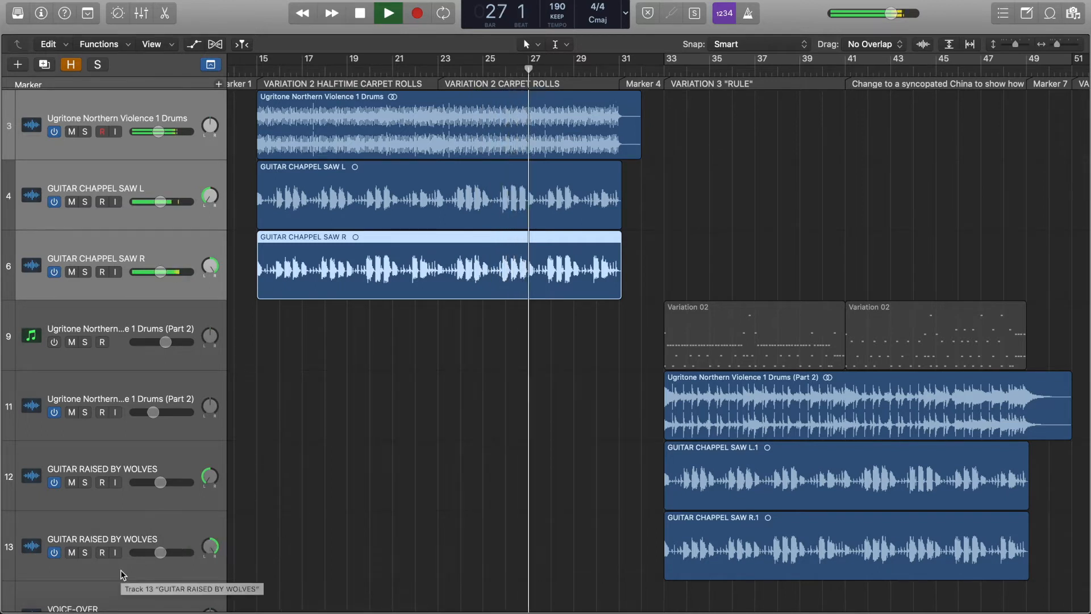
scroll(120, 570, "down", 3)
left_click(128, 517)
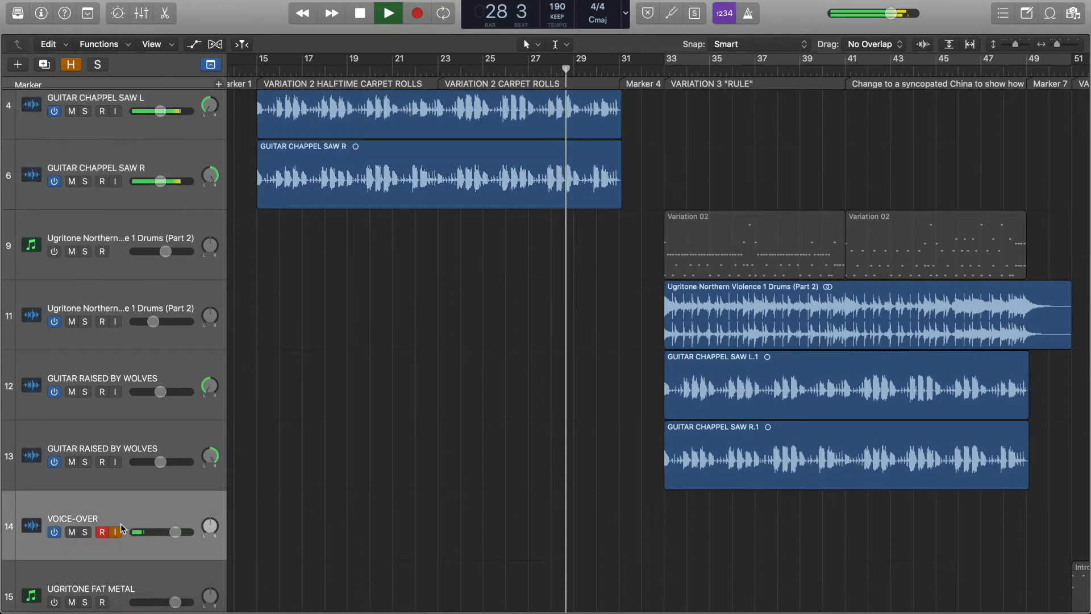
- Select the GUITAR CHAPPEL SAW R.1 region, listen through the Variation 3 section and stop playback at about bar 50
left_click(686, 478)
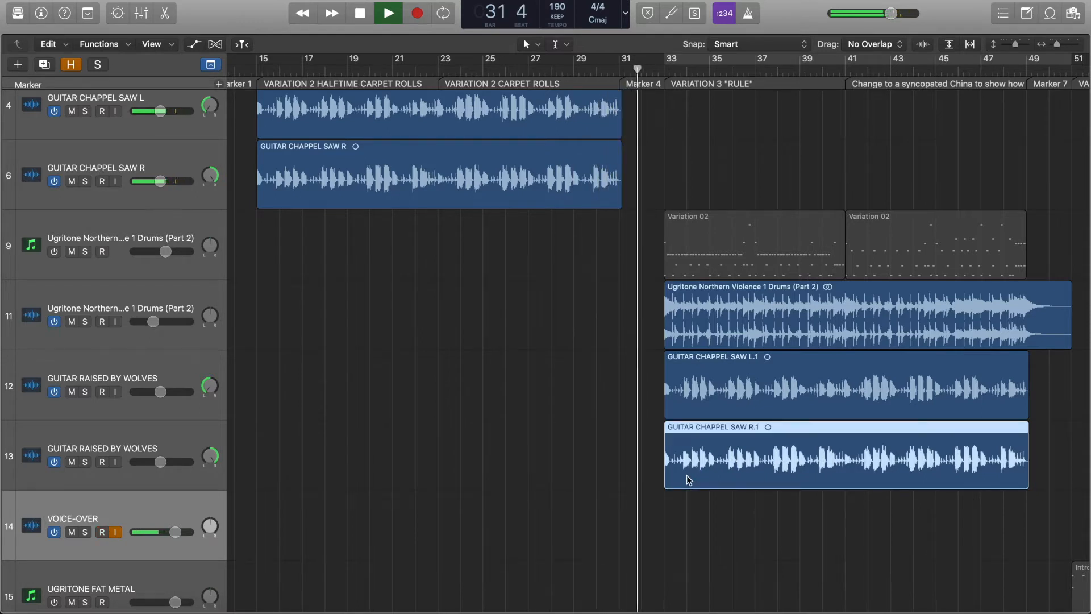
scroll(686, 478, "right", 5)
scroll(687, 475, "right", 5)
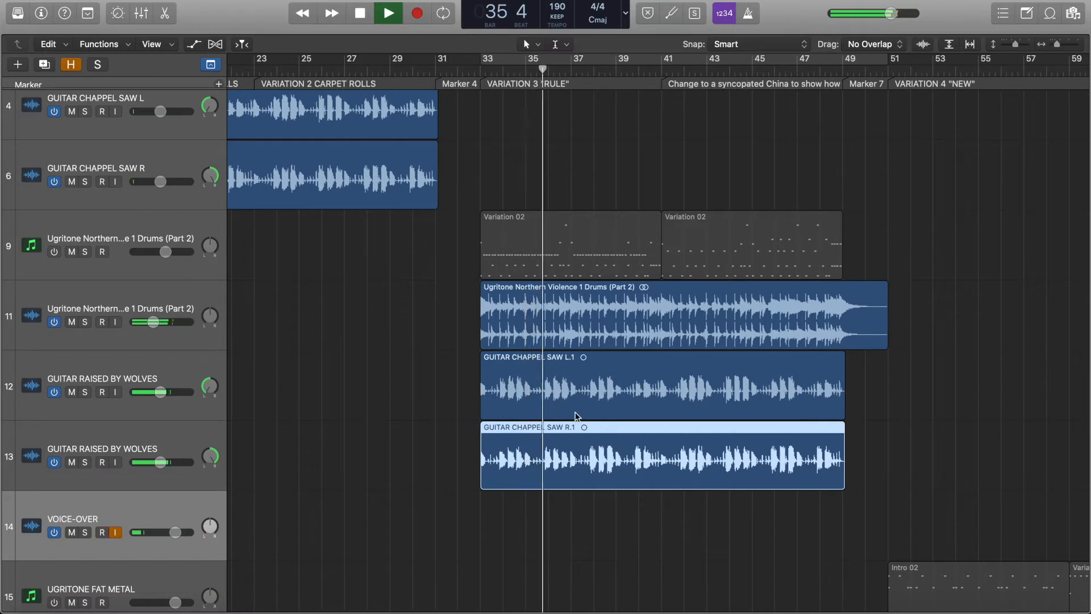
scroll(547, 402, "right", 1)
scroll(544, 398, "right", 2)
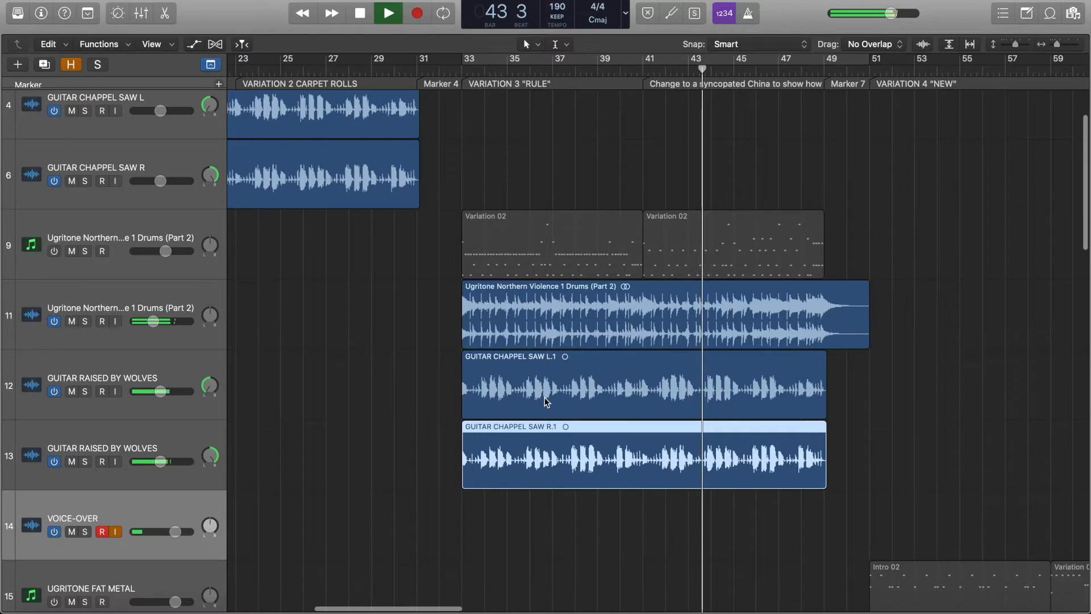
scroll(544, 397, "up", 1)
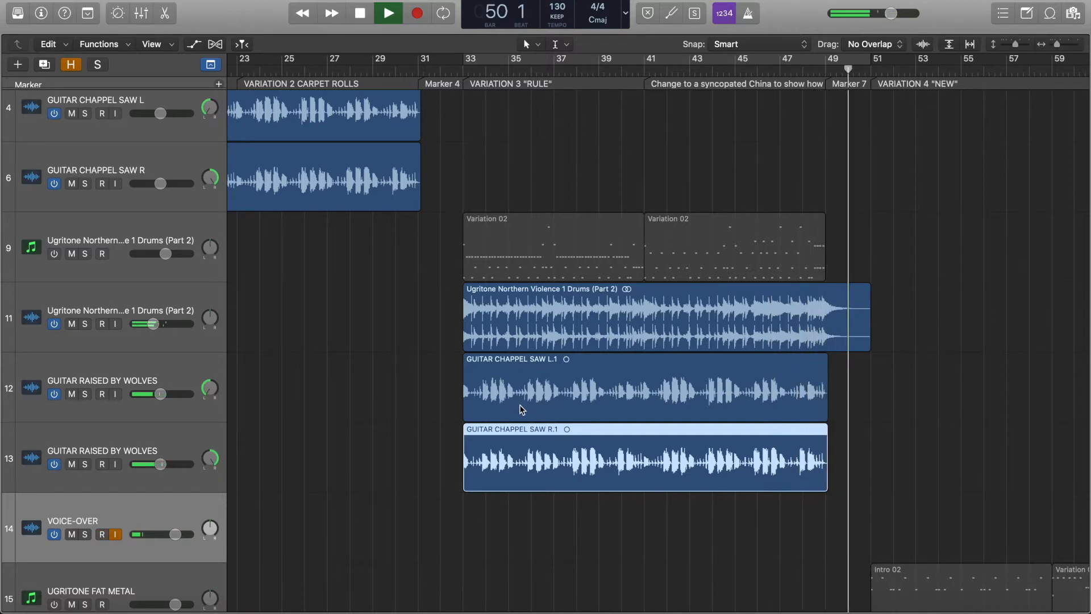
key("space")
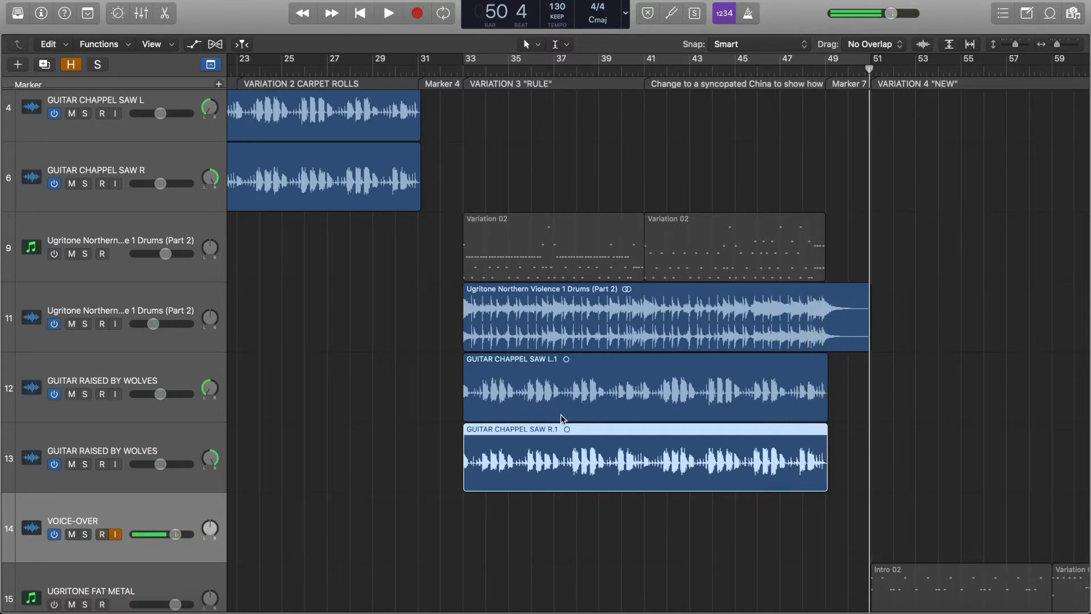
- Select both Variation 02 drum regions from bar 33 to bar 49 and display their notes together in the Piano Roll
left_click(522, 251)
left_click(714, 257, "shift")
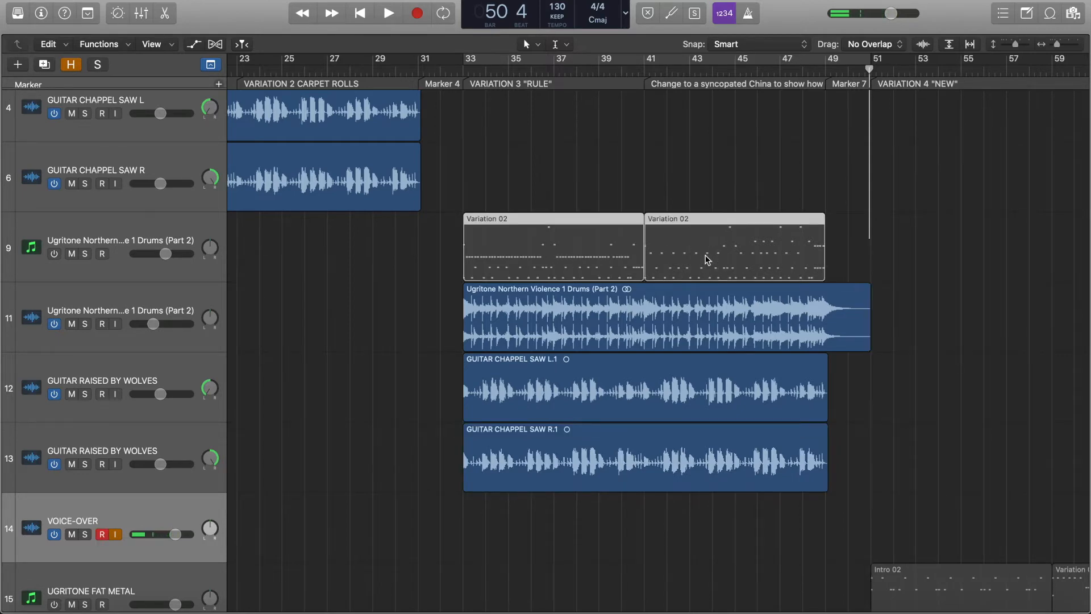
key("p")
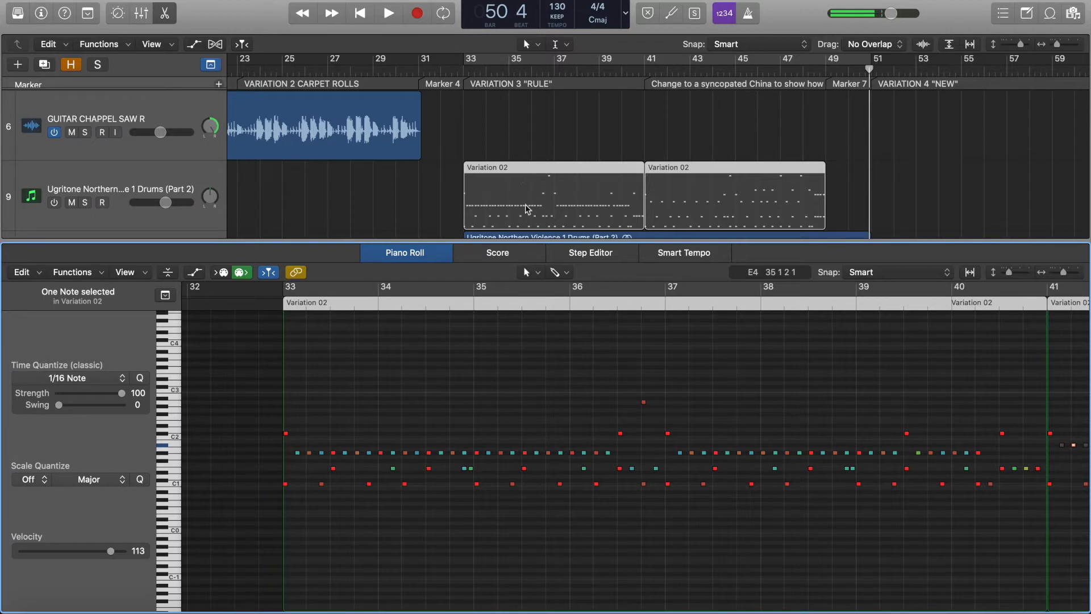
scroll(524, 223, "right", 8)
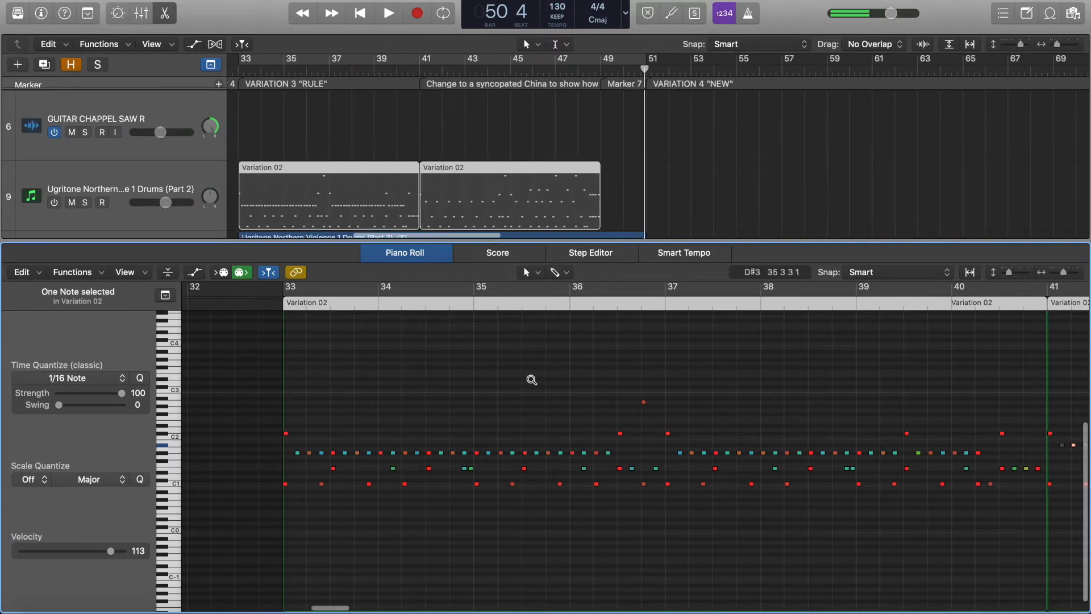
scroll(531, 380, "down", 3)
scroll(530, 383, "right", 4)
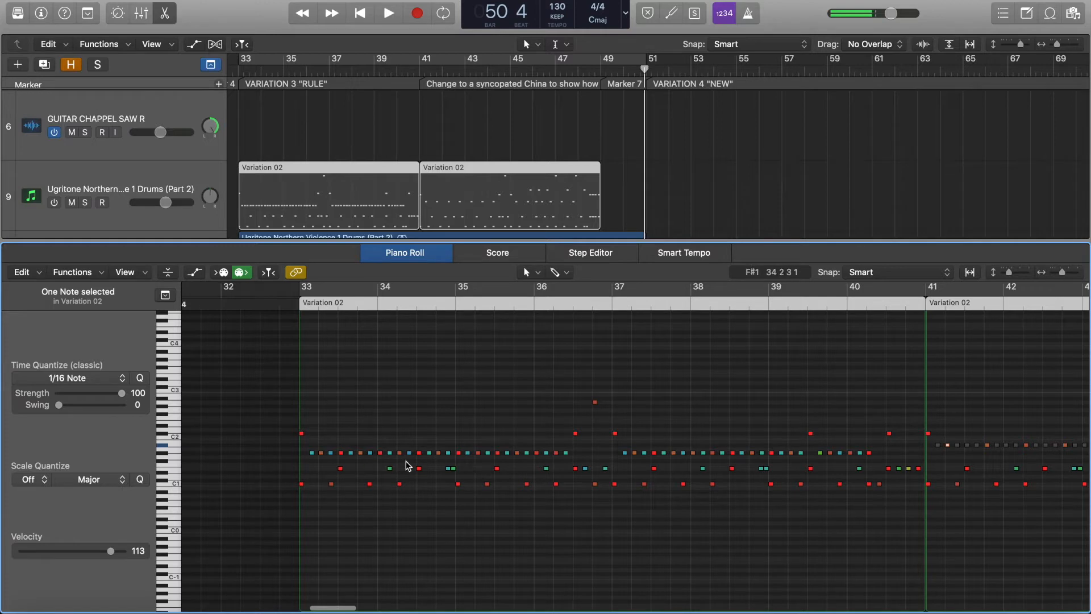
key("x")
key("x")
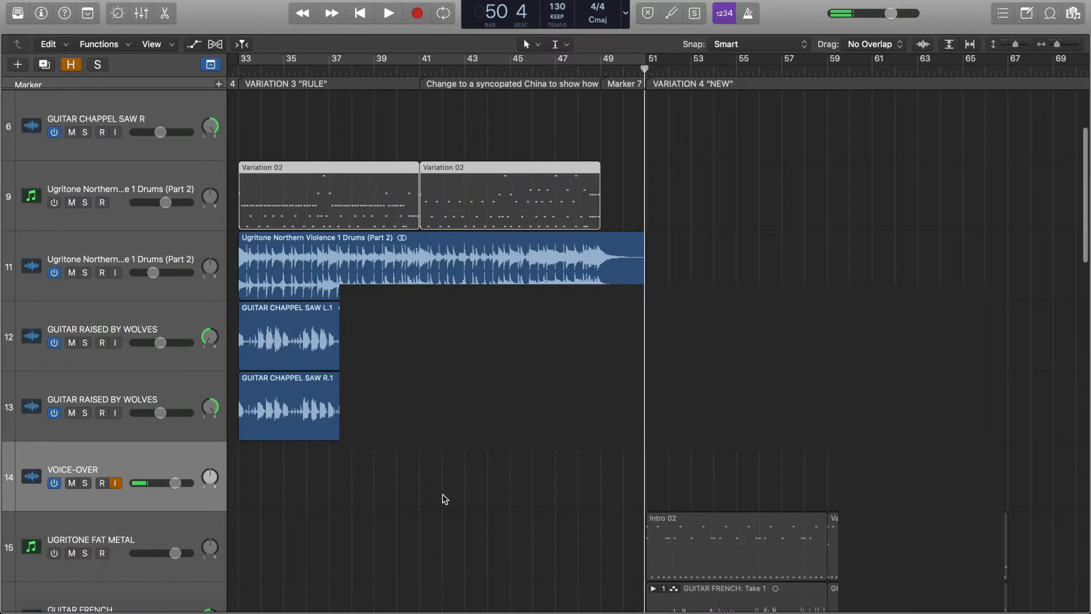
double_click(472, 209)
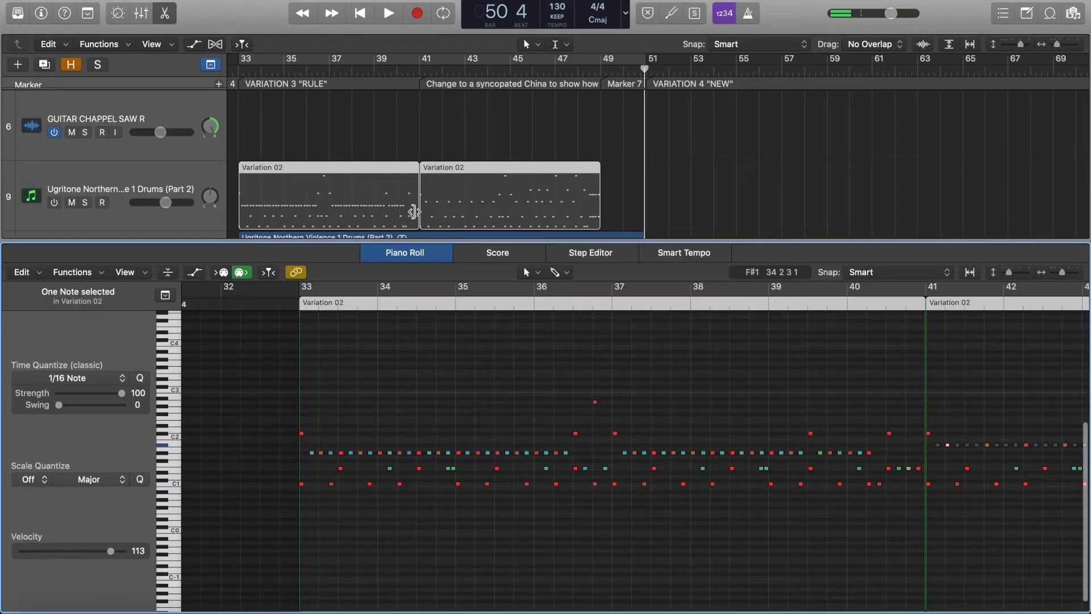
- Show only the first Variation 02 region in the Piano Roll, play it from bar 33 and stop at the end of bar 40
left_click(322, 177)
left_click(332, 131)
left_click(319, 181)
key("space")
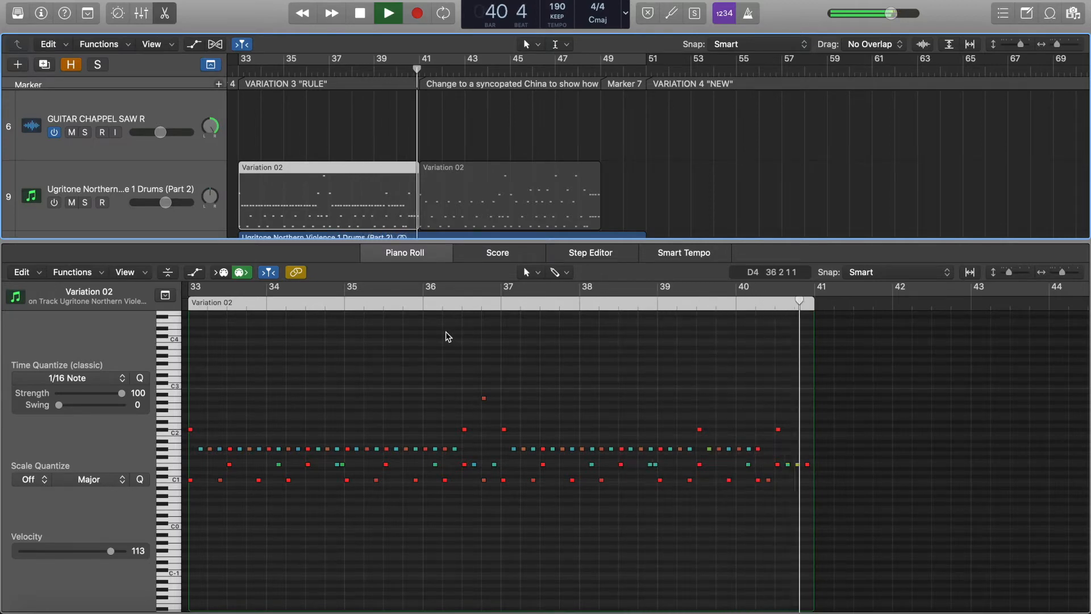
key("space")
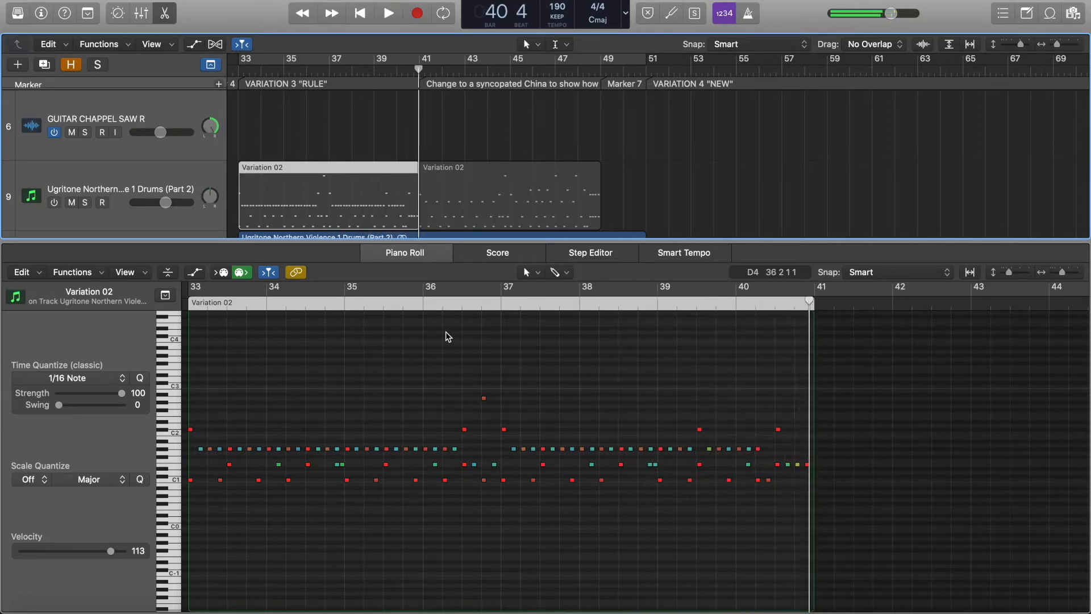
- Select the second Variation 02 region and examine its syncopated cymbal notes between bars 41 and 49 in the Piano Roll
left_click(478, 196)
scroll(772, 452, "right", 15)
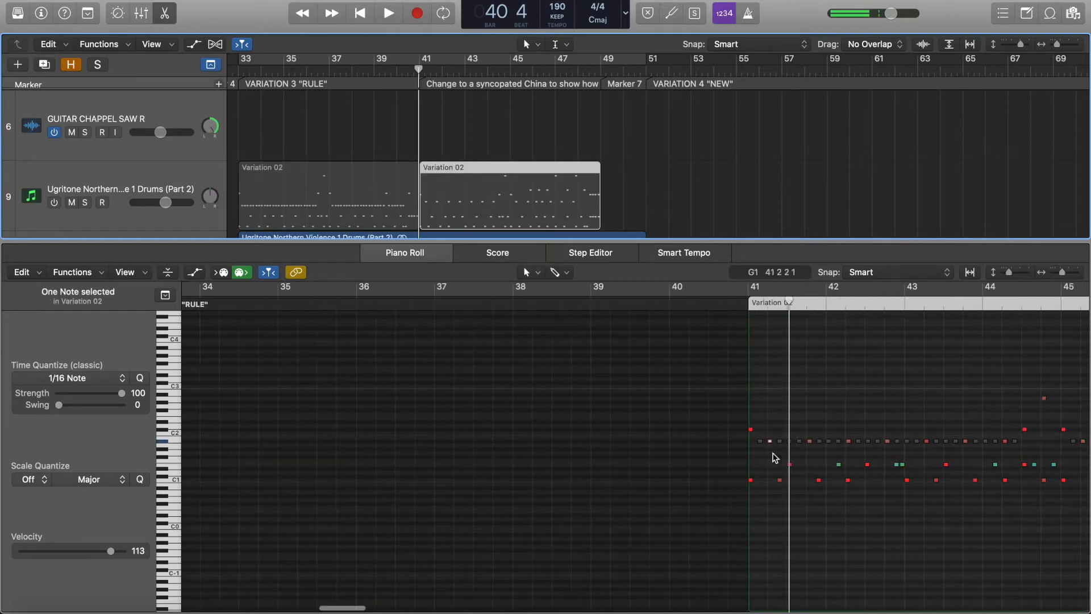
scroll(767, 459, "left", 1)
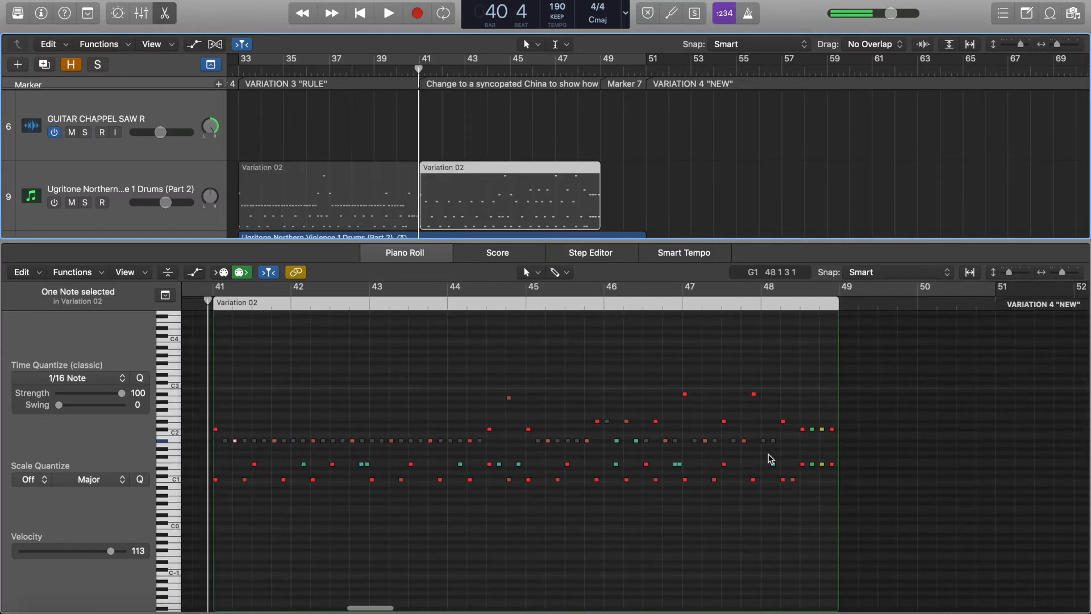
scroll(249, 473, "up", 4)
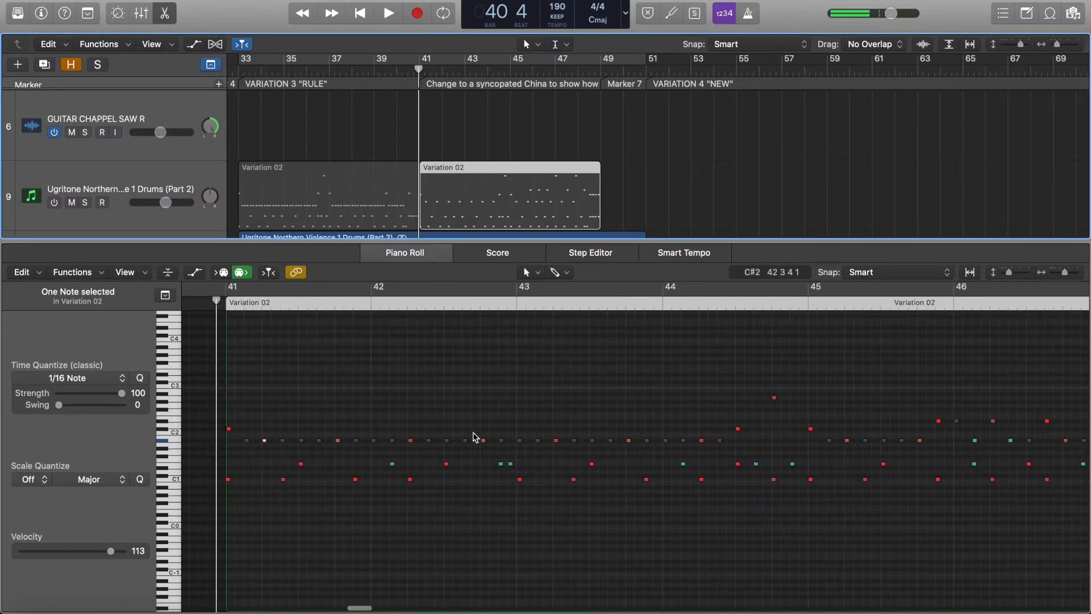
left_click(264, 441)
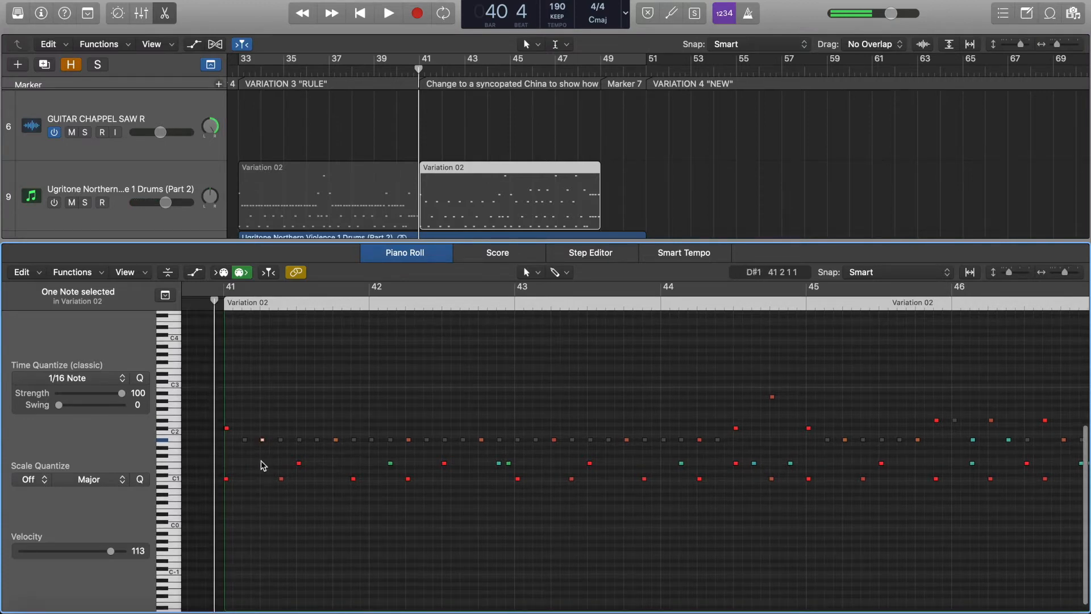
scroll(269, 451, "right", 3)
scroll(269, 450, "left", 3)
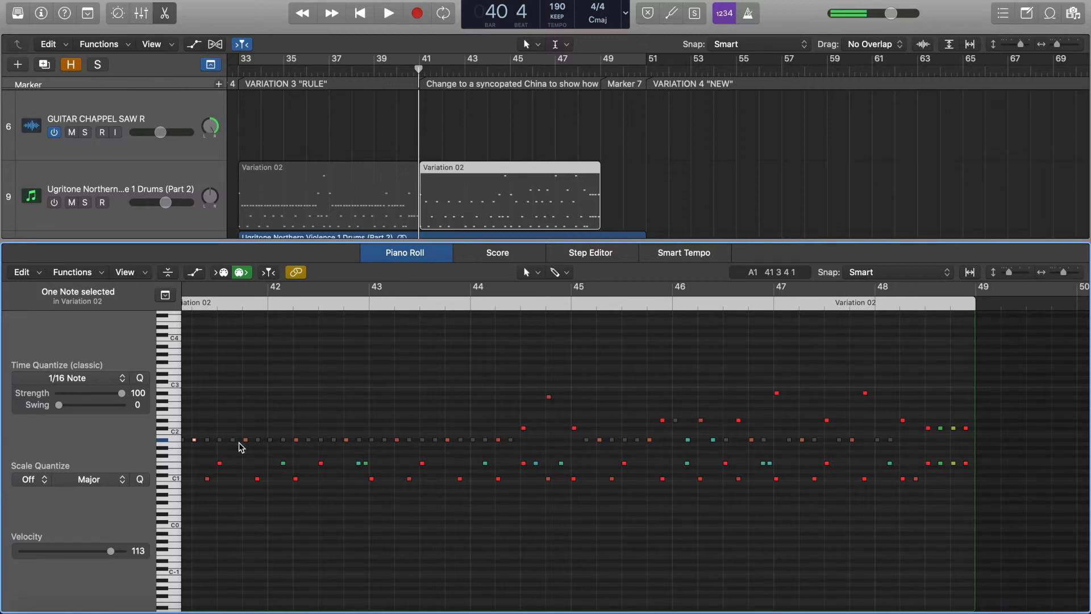
- Play the second Variation 02 region from bar 41 while viewing all its notes, stopping at the end of bar 48
key("space")
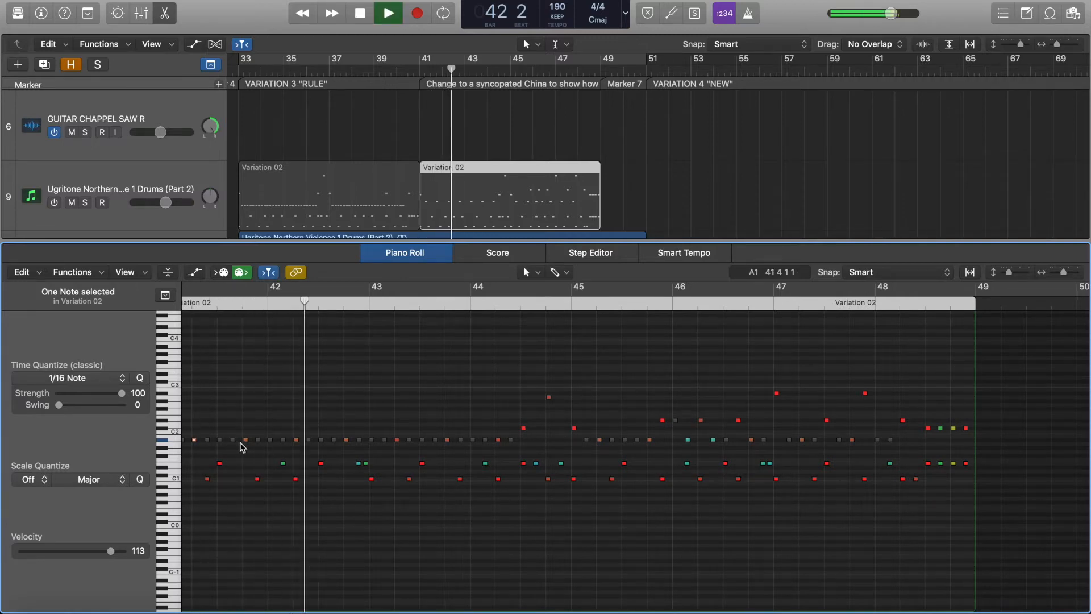
scroll(246, 487, "left", 2)
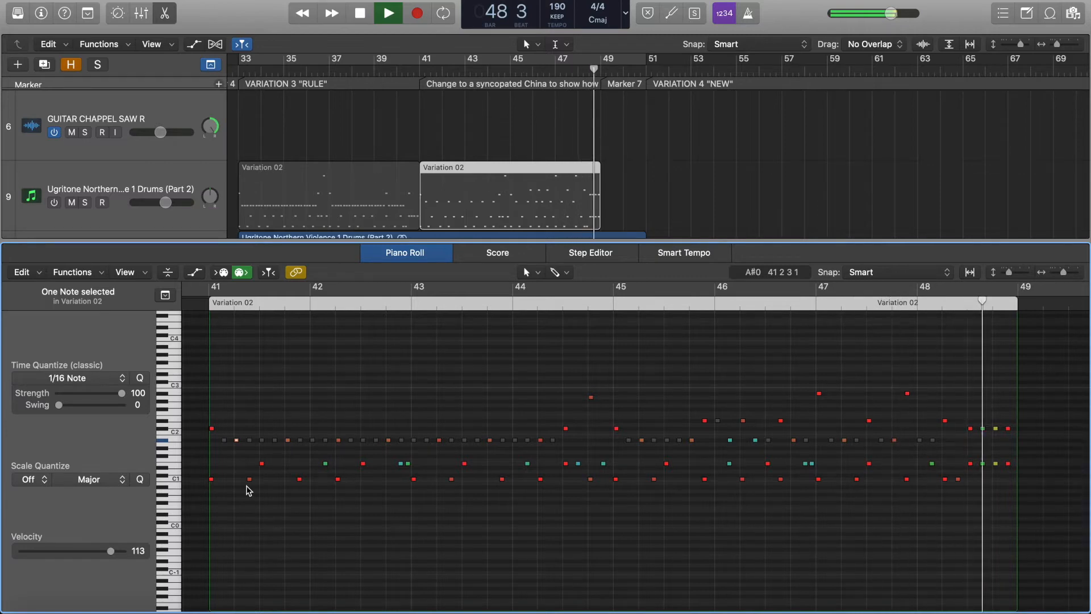
key("space")
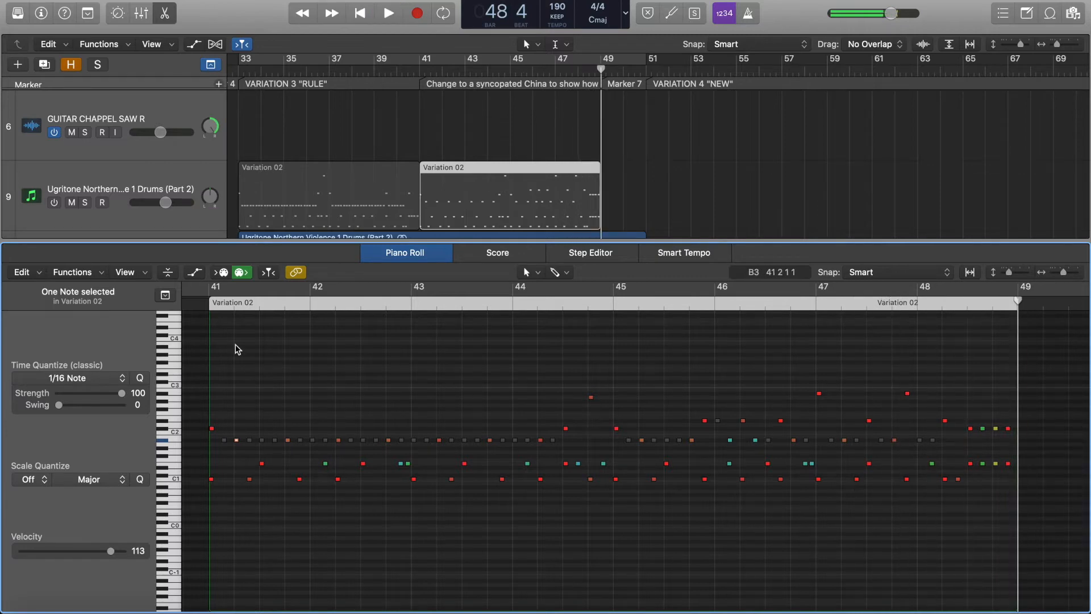
- Play both Variation 02 regions from bar 33 with their notes shown together, following the playhead through bar 48, and stop playback
left_click(344, 207)
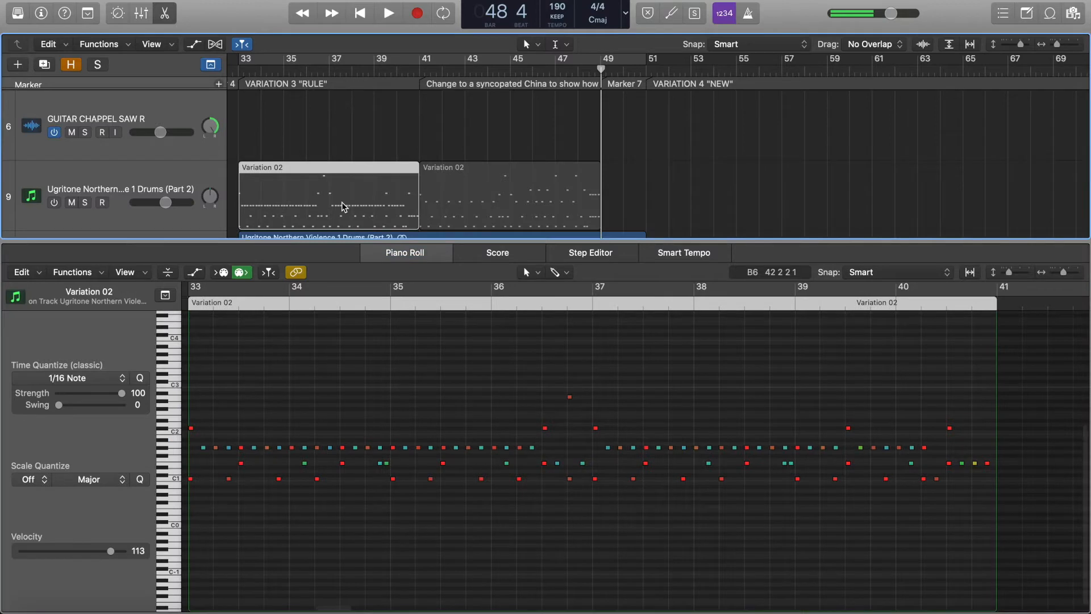
key("shift+space")
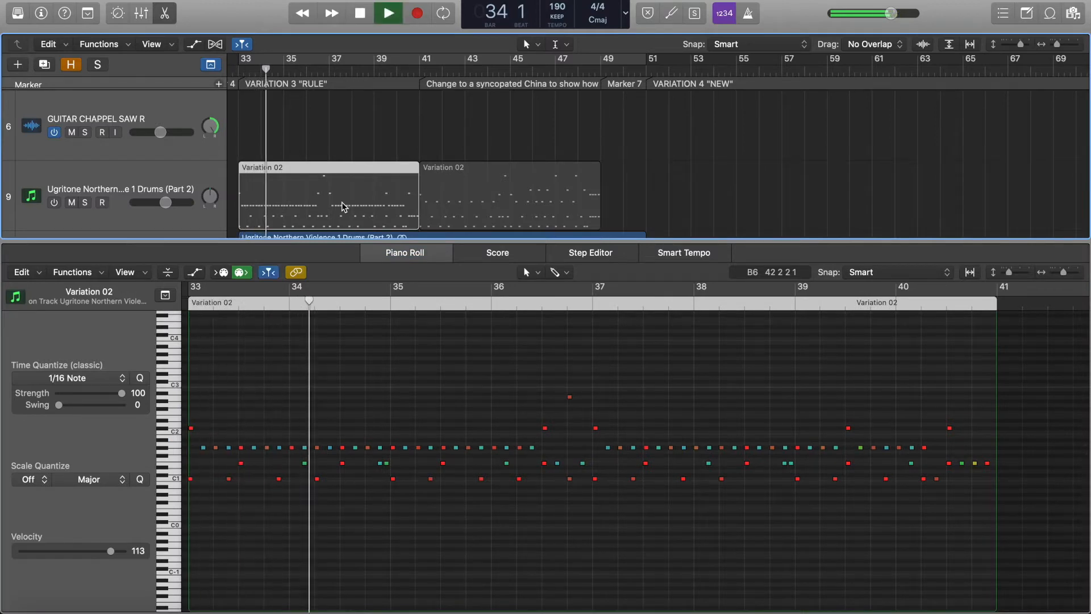
left_click(488, 191, "shift")
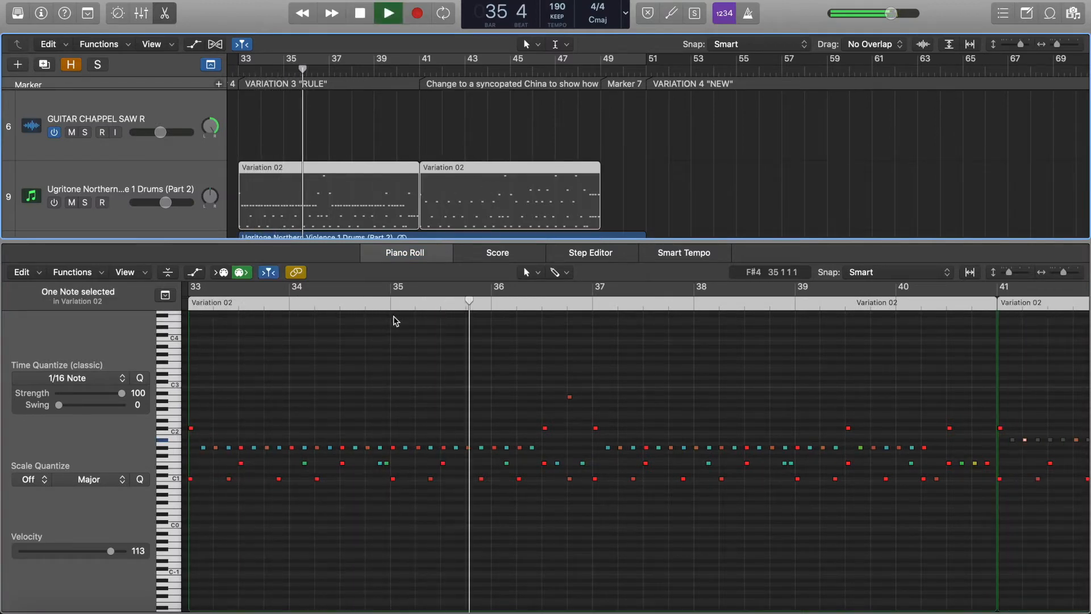
scroll(343, 386, "left", 5)
scroll(343, 385, "right", 4)
scroll(343, 389, "right", 3)
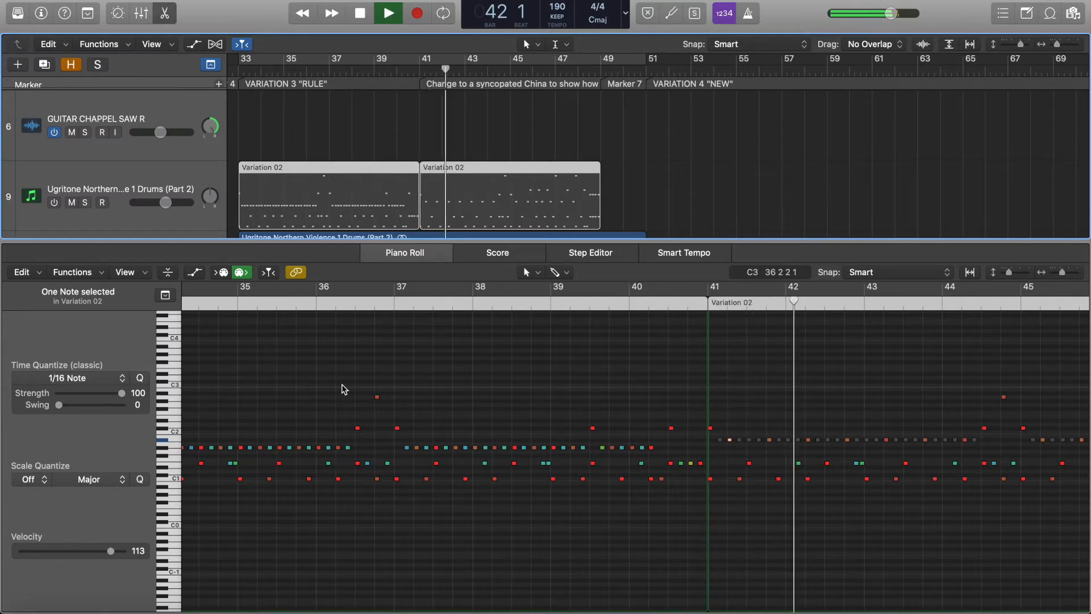
scroll(343, 389, "right", 2)
scroll(344, 389, "right", 5)
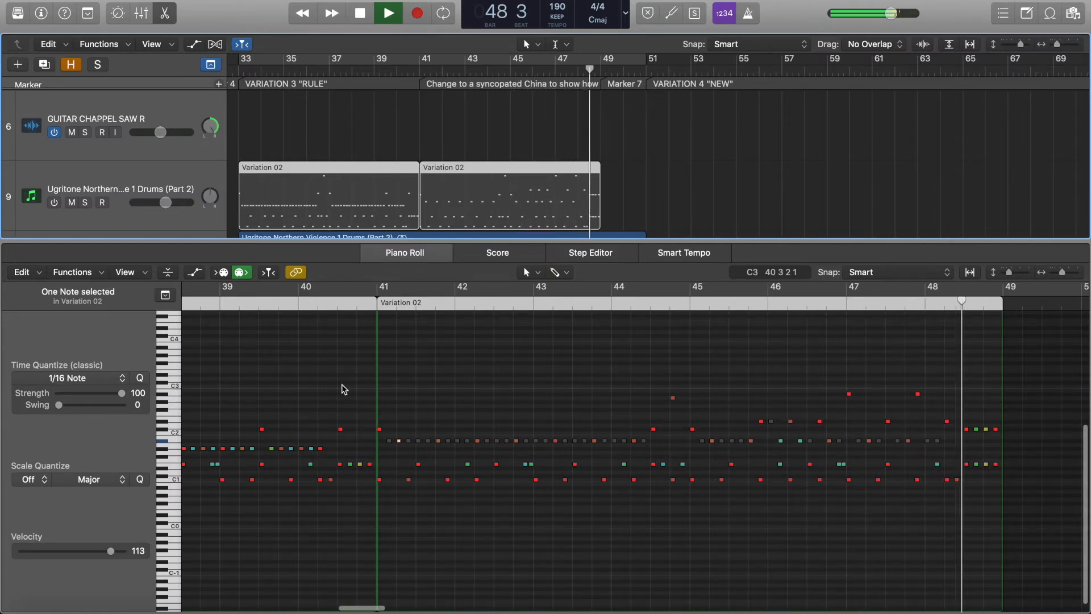
key("space")
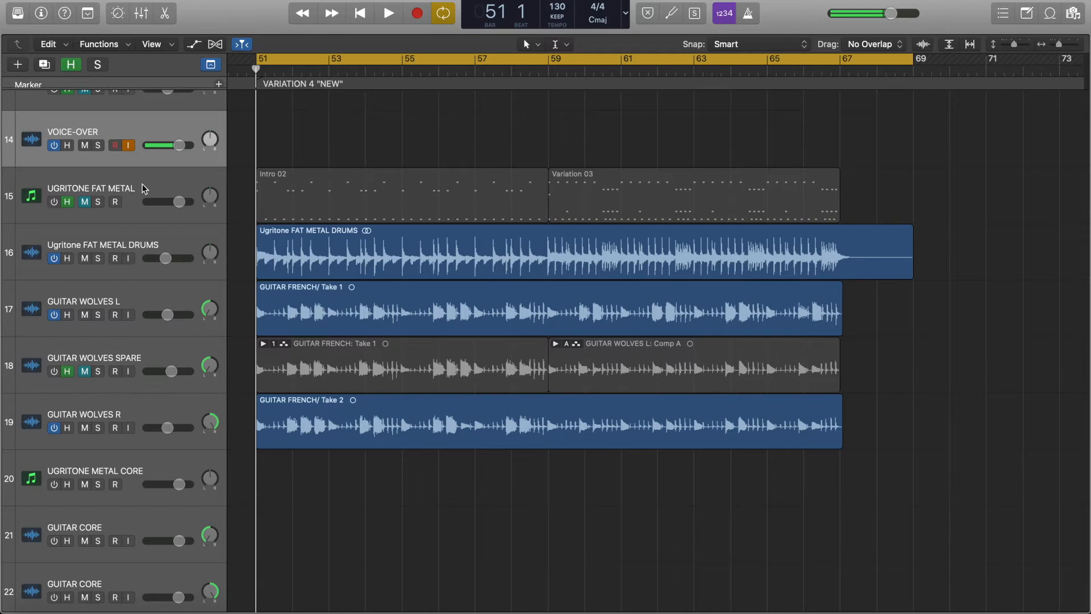
- Open the Northern Artillery Drums instrument of the UGRITONE FAT METAL track, close the Tom 3 settings and arrange the Snare settings above the Kick settings
key("x")
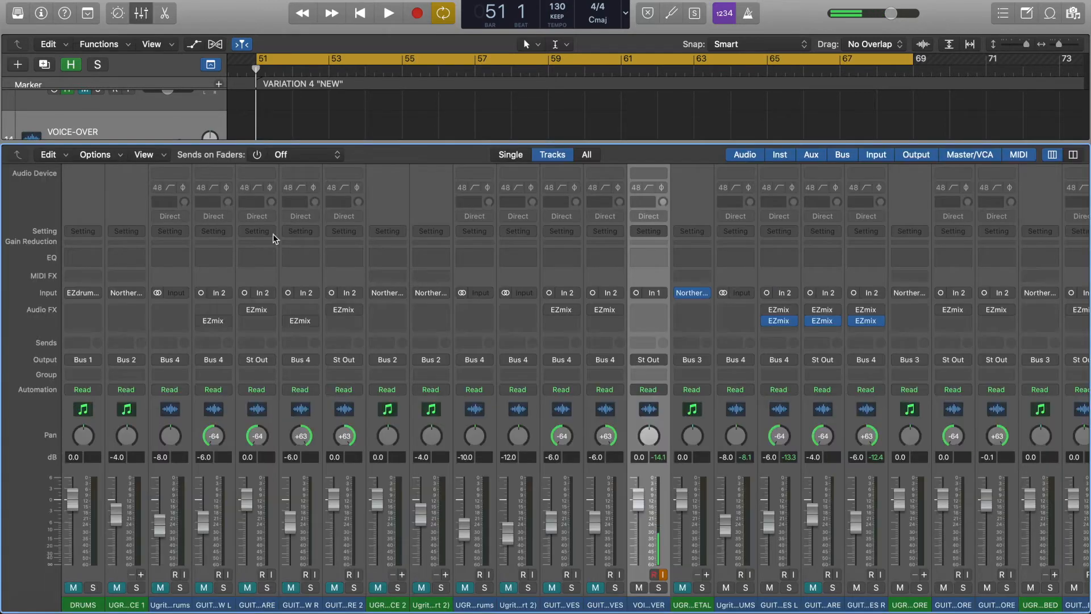
left_click(693, 294)
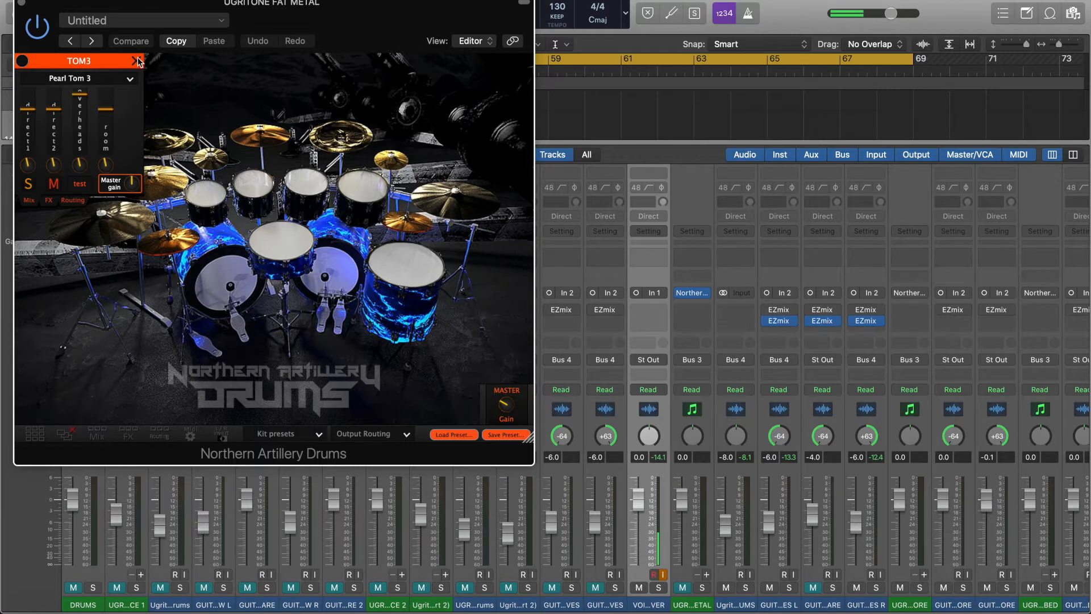
left_click(281, 250)
left_click_drag(73, 66, 78, 279)
left_click_drag(74, 63, 94, 82)
left_click(136, 61)
left_click_drag(83, 275, 86, 272)
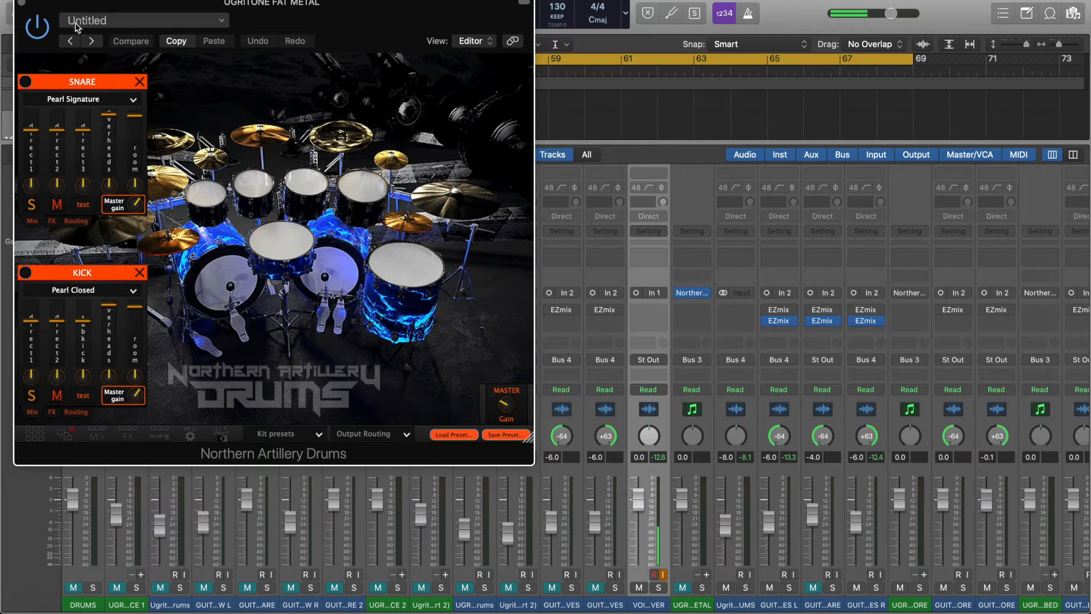
- Close the mixer and fit the Variation 4 "NEW" drum and guitar regions from bar 51 to bar 69 beside the drum instrument window
key("x")
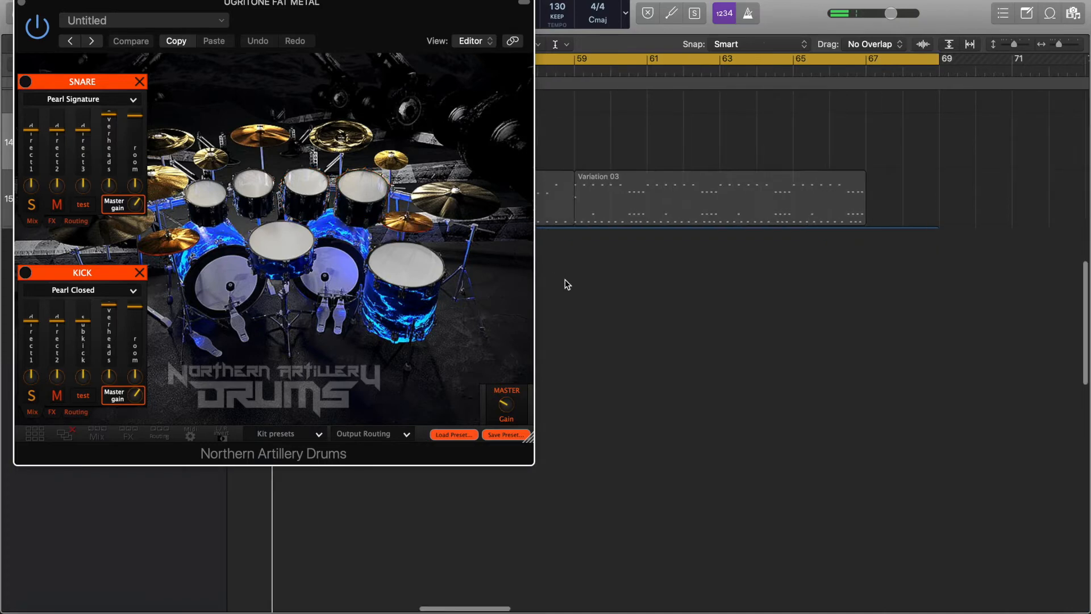
scroll(565, 278, "left", 10)
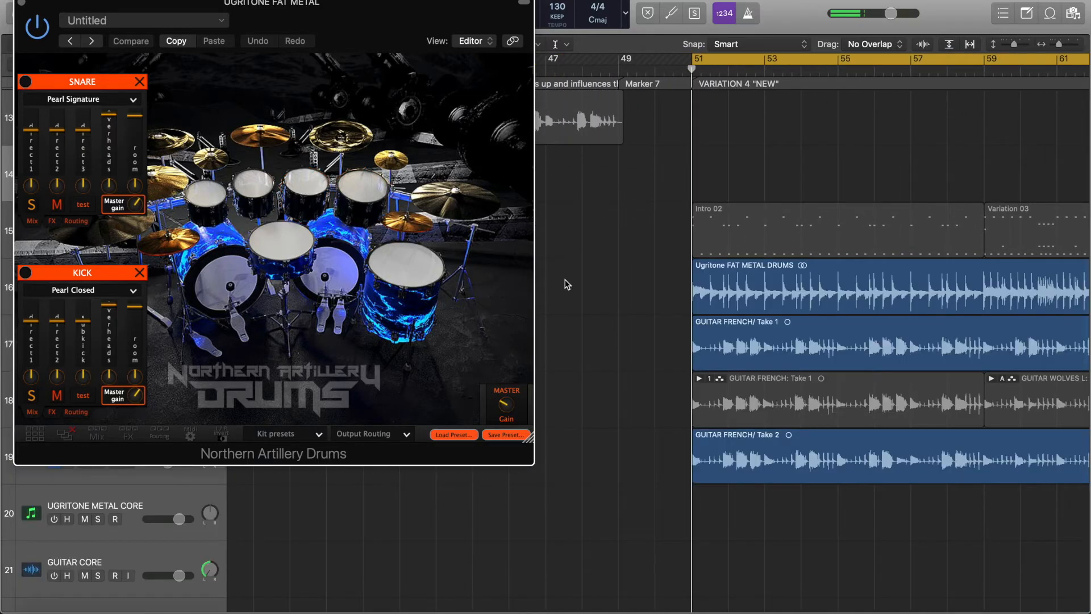
key("super+Down")
key("super+Down")
scroll(565, 278, "left", 2)
scroll(817, 275, "right", 4)
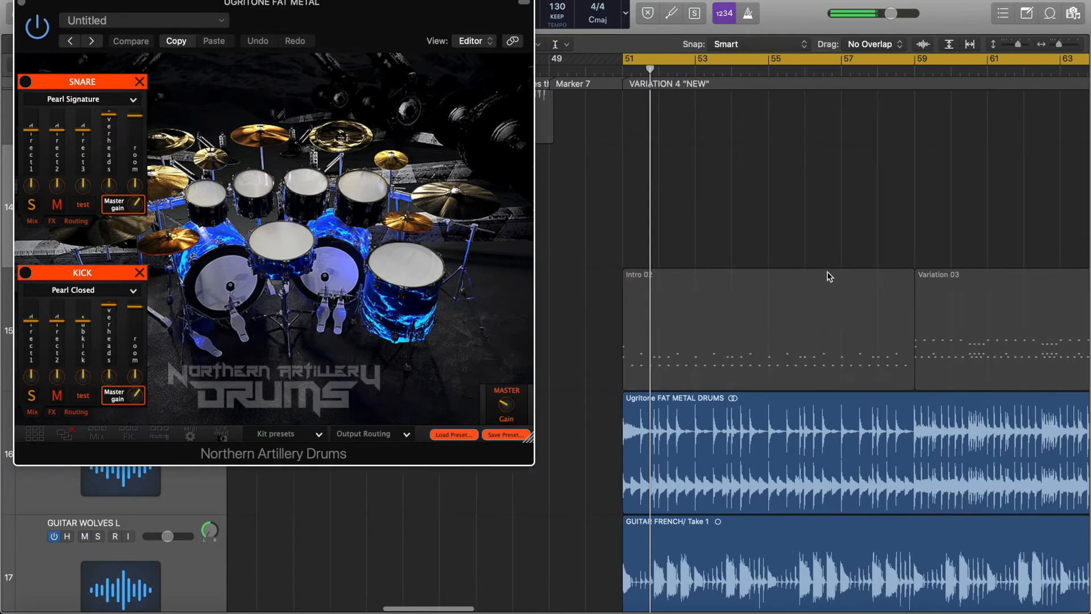
key("super+Left")
key("super+Up")
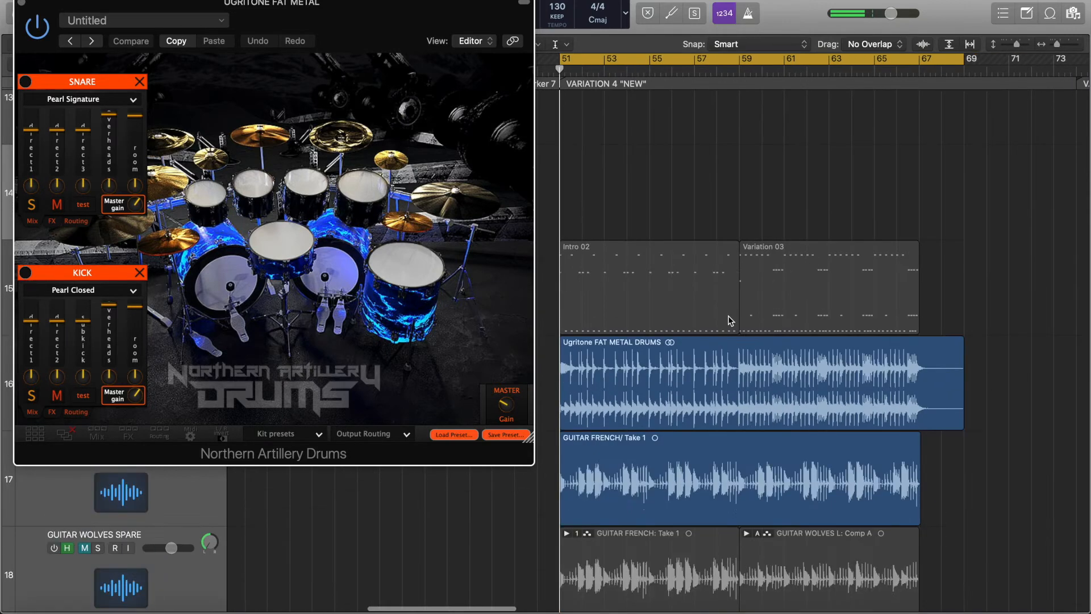
- Lower the drum instrument window to uncover the transport, play the Variation 4 section from bar 51 and stop at bar 67
left_click_drag(418, 24, 405, 91)
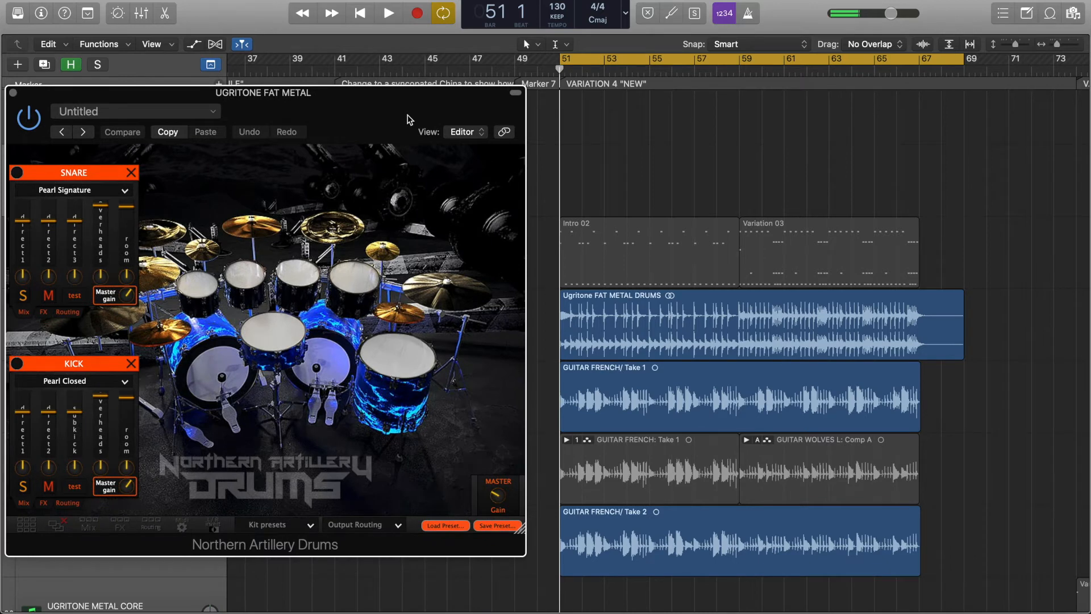
key("space")
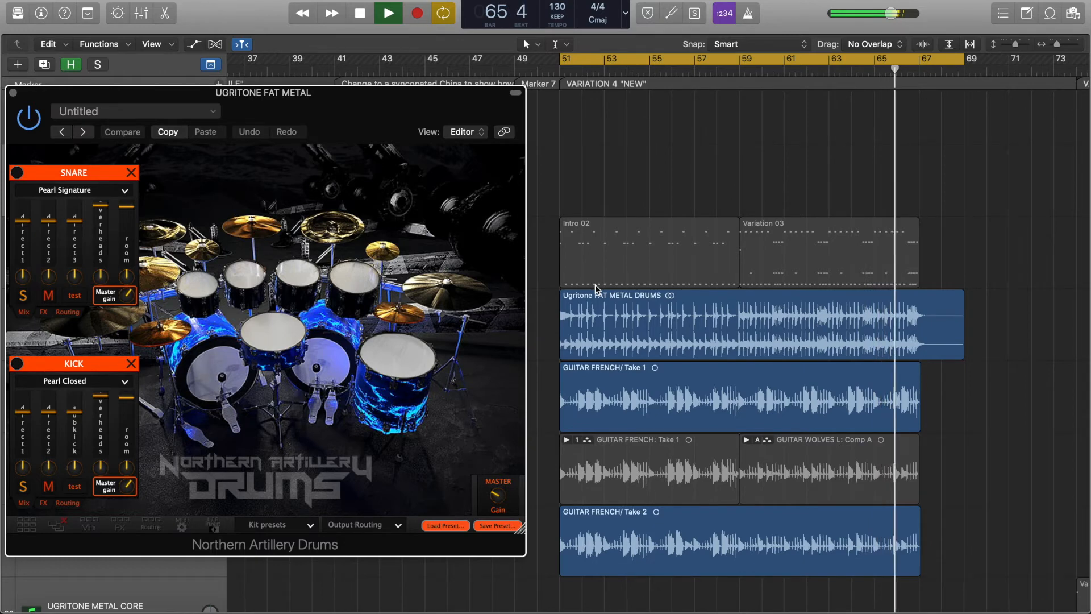
key("space")
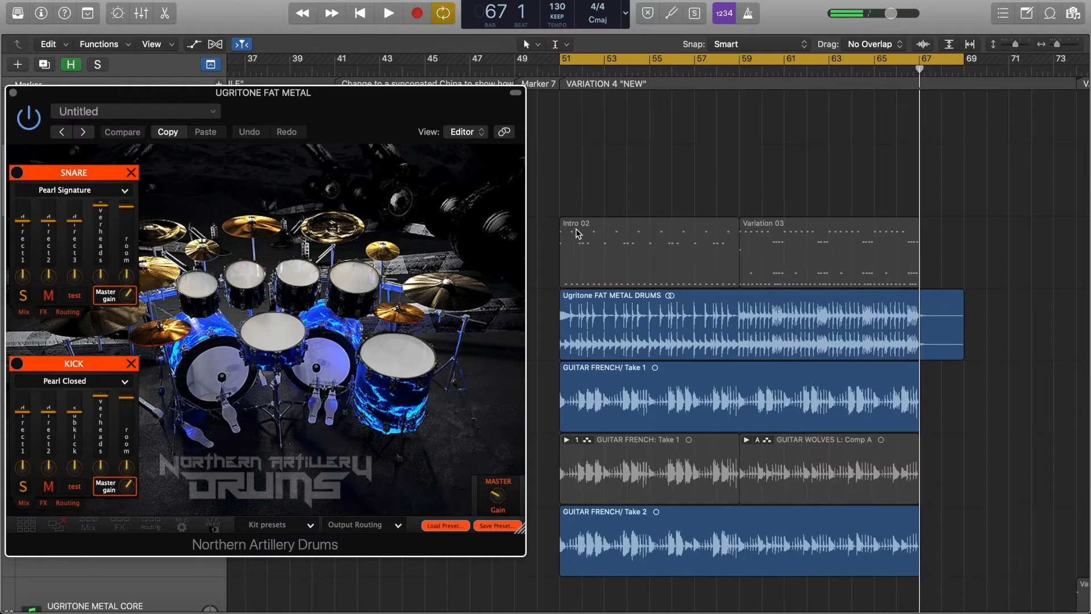
- Lower the drum instrument window further, play the Variation 03 drum region from bar 59 and stop at bar 67
left_click_drag(398, 117, 339, 265)
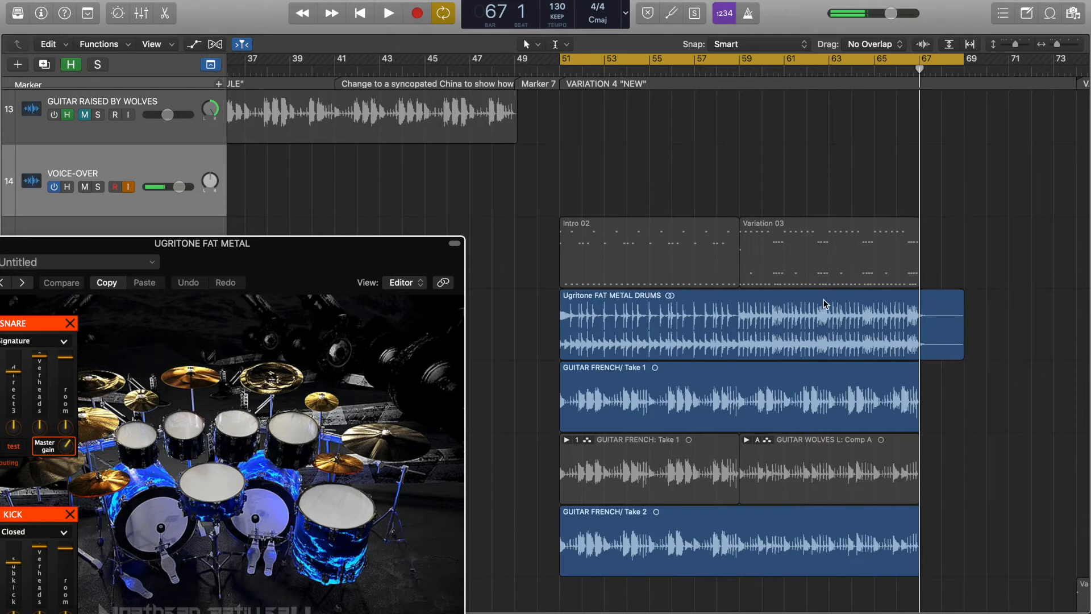
left_click(807, 245)
key("shift+space")
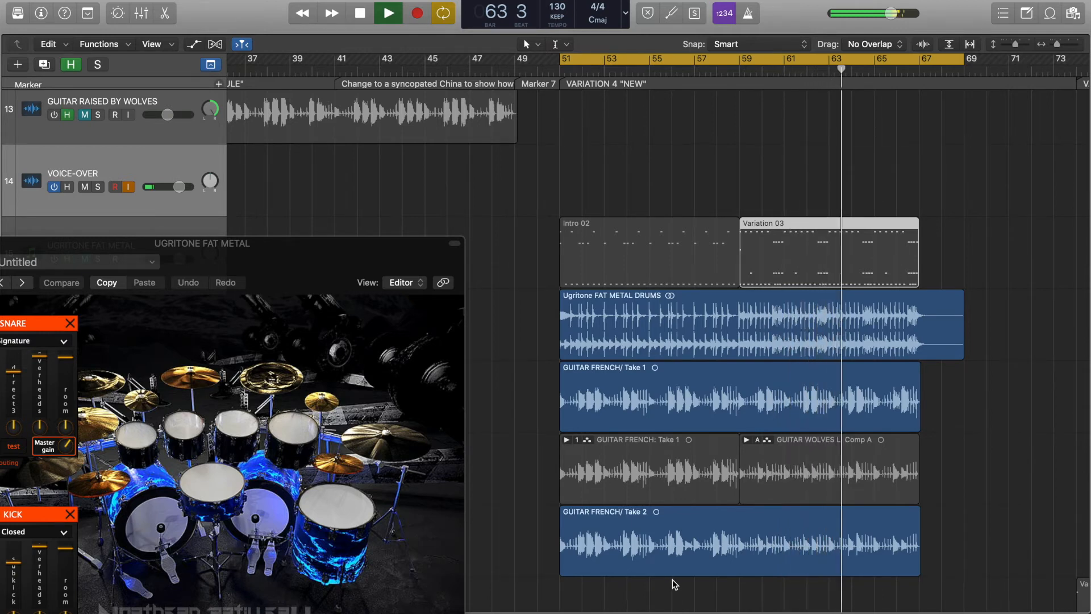
scroll(680, 599, "down", 1)
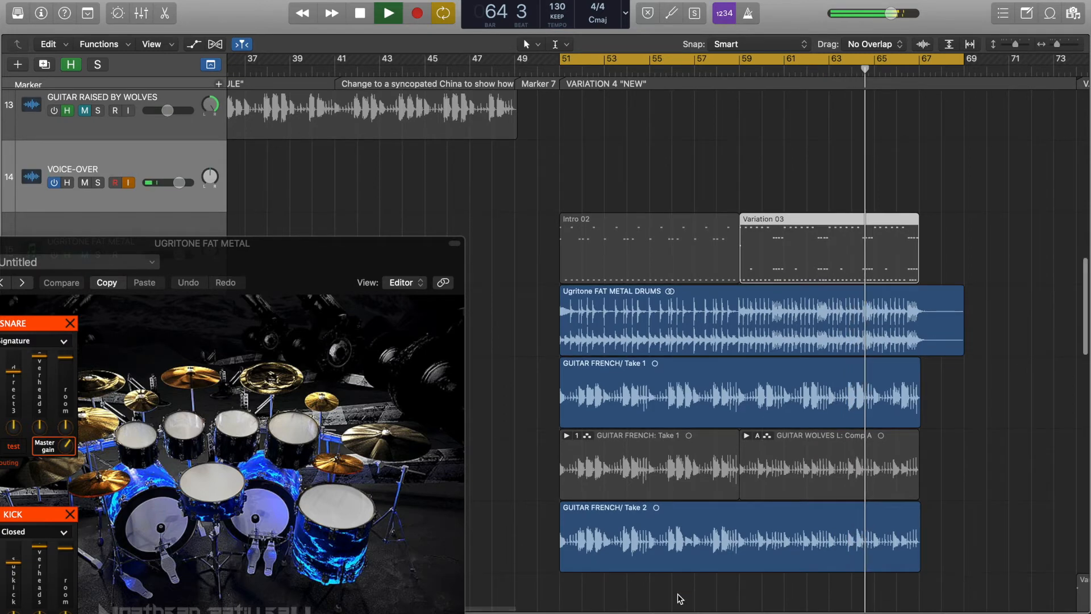
scroll(680, 599, "up", 1)
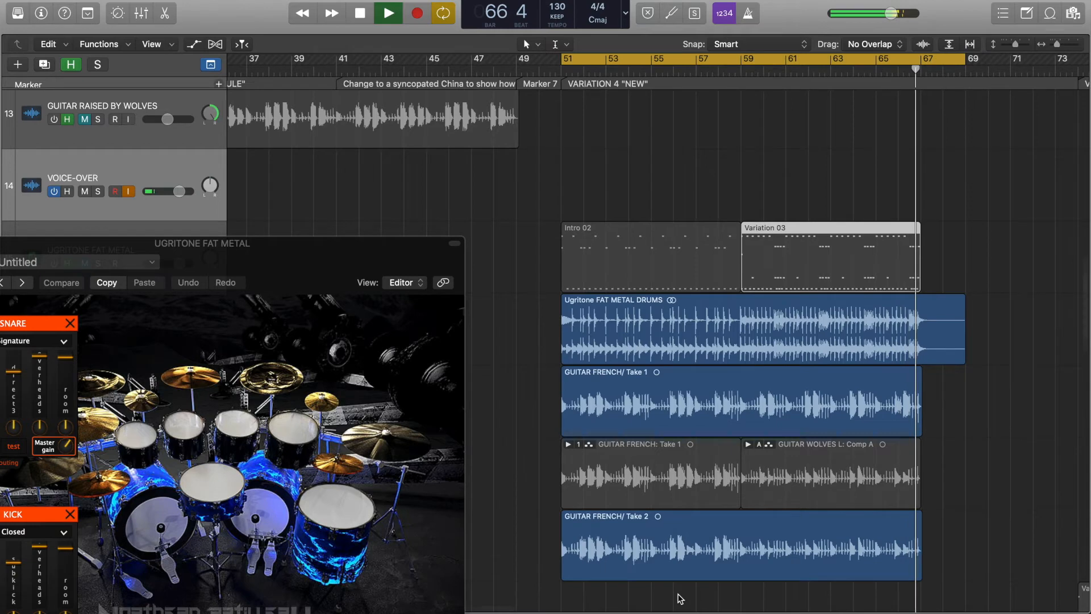
key("space")
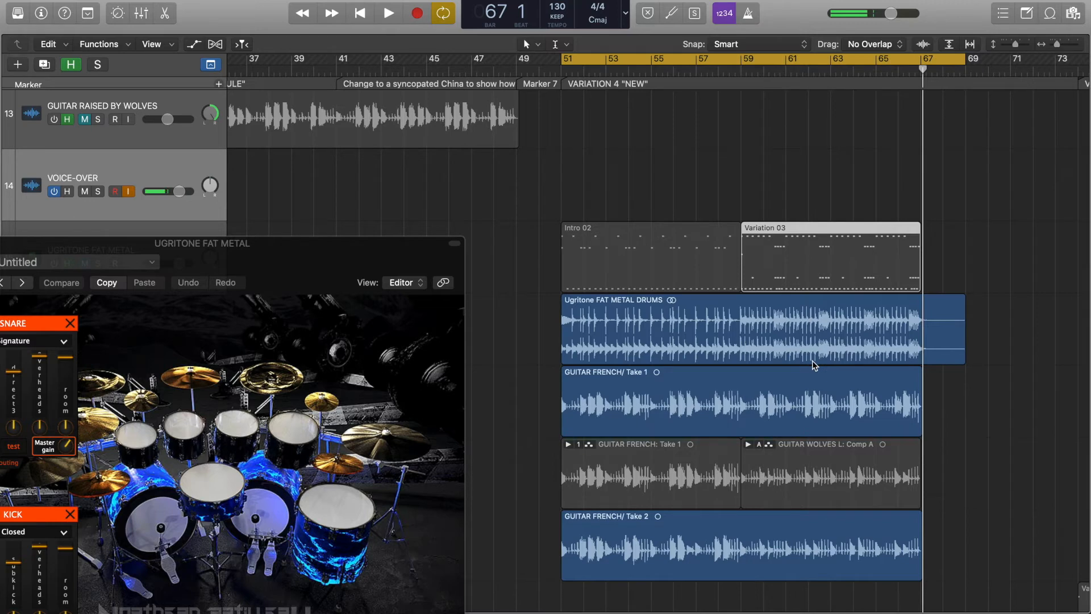
- Enlarge the Variation 4 regions up to bar 67 to examine drums against guitars, and raise the drum instrument window again
scroll(732, 392, "up", 3)
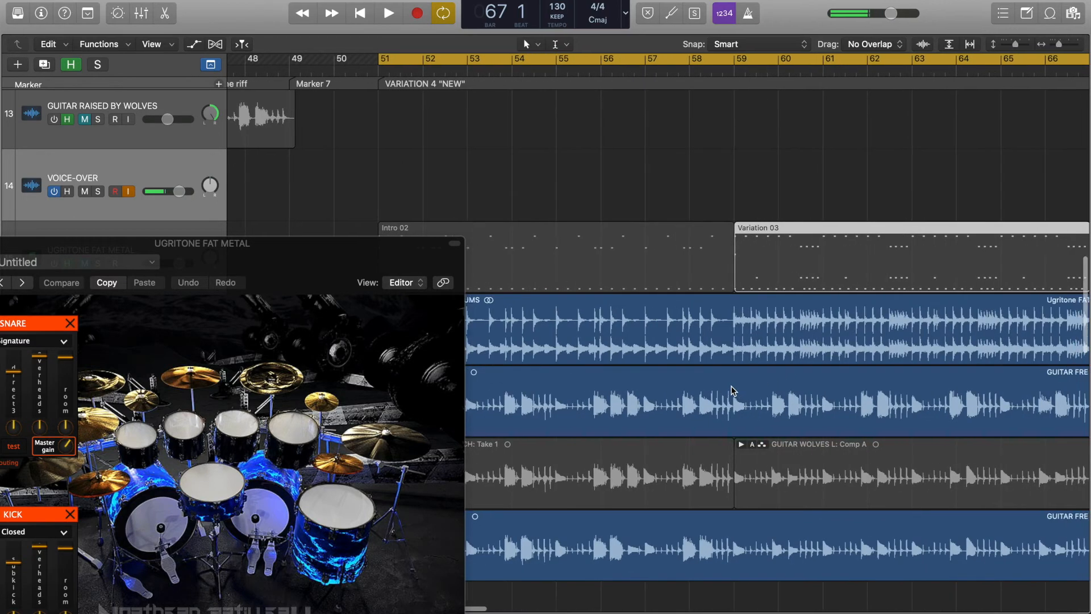
scroll(756, 404, "right", 2)
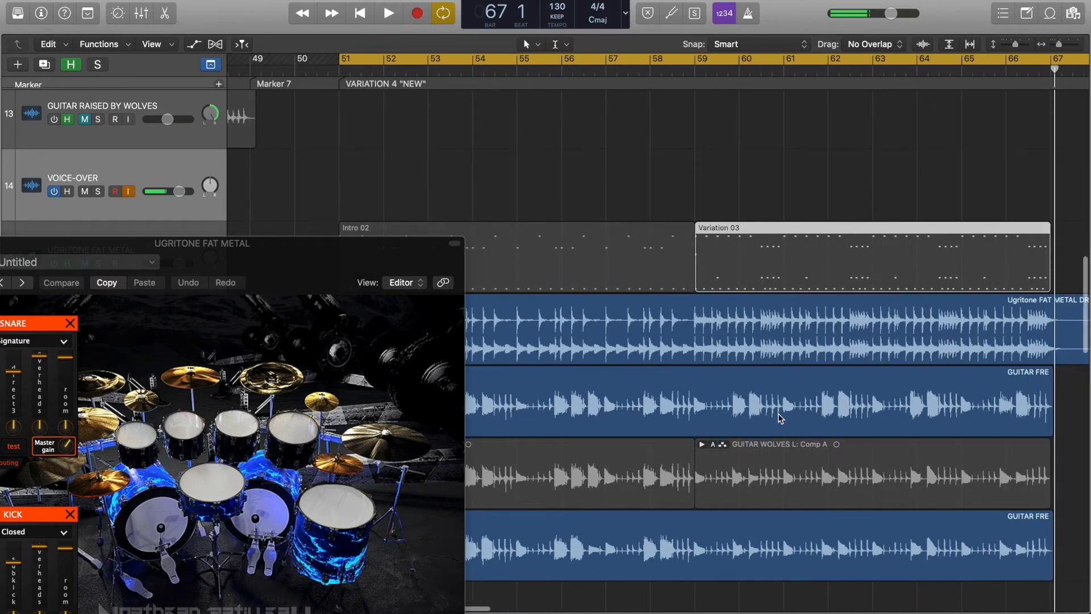
left_click_drag(397, 244, 464, 41)
- Play the VARIATION 1 SLOW section of the UGRITONE METAL CORE and guitar tracks from bar 74, stopping at bar 82
scroll(603, 190, "down", 3)
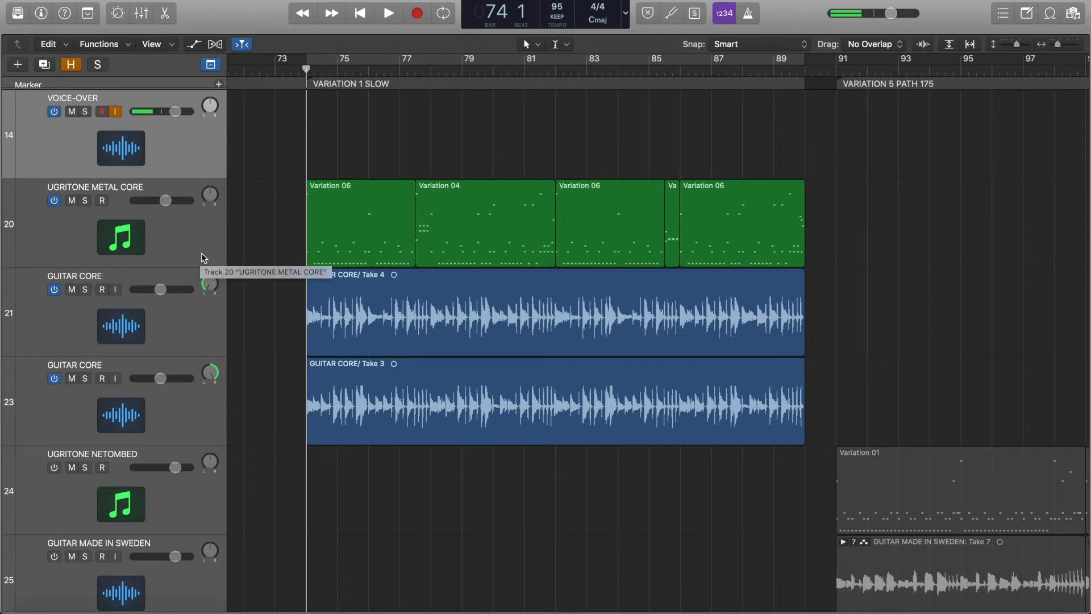
left_click(371, 221)
key("space")
left_click(276, 300)
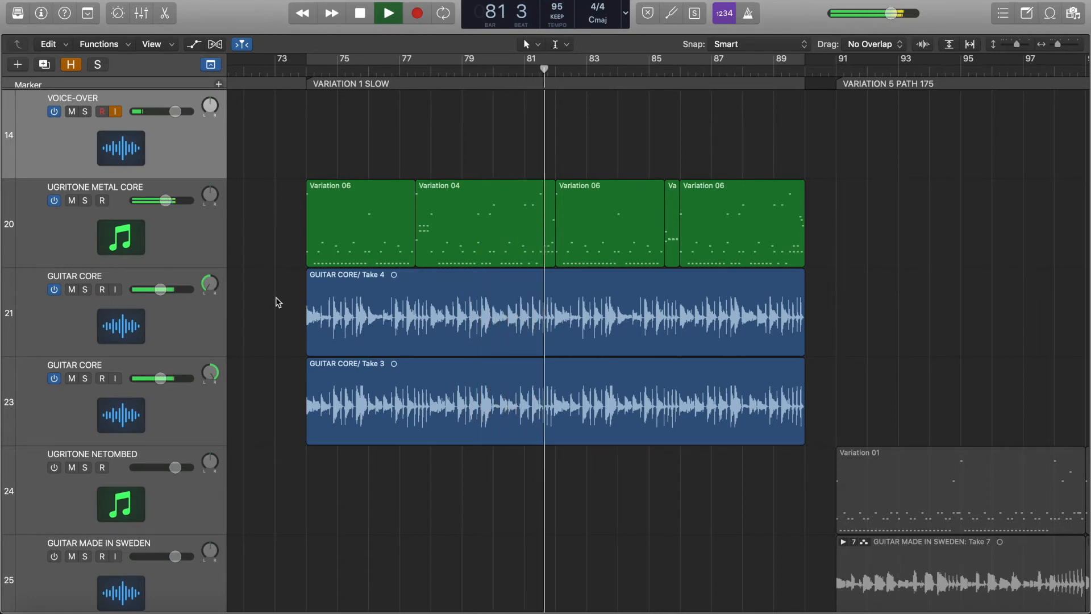
key("space")
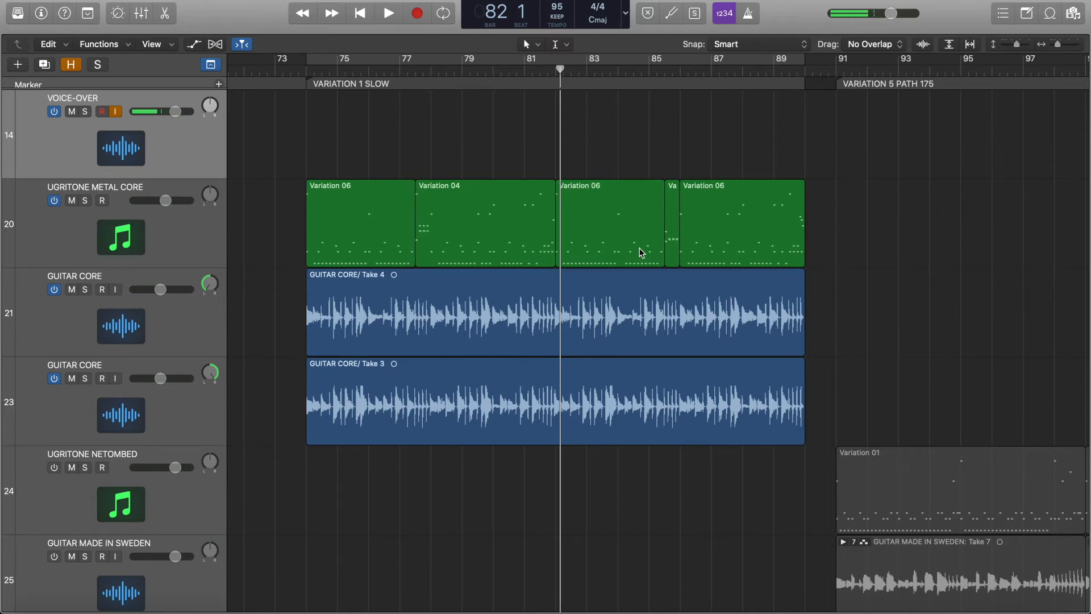
- Enlarge bars 80 to 90 and play the Variation 06 region from bar 82, stopping in bar 83
scroll(611, 254, "up", 5)
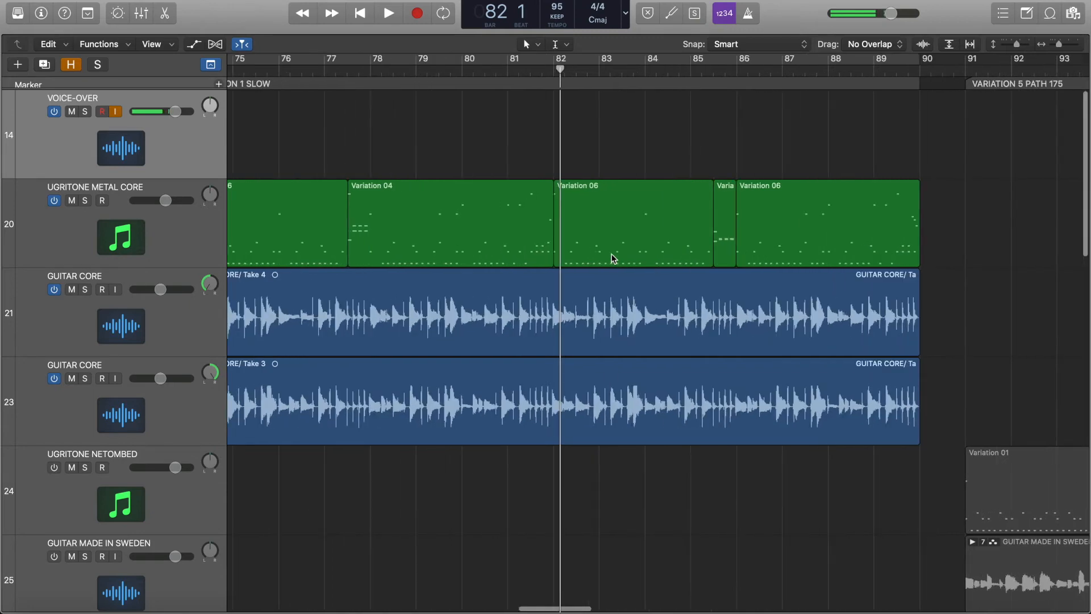
scroll(611, 254, "right", 4)
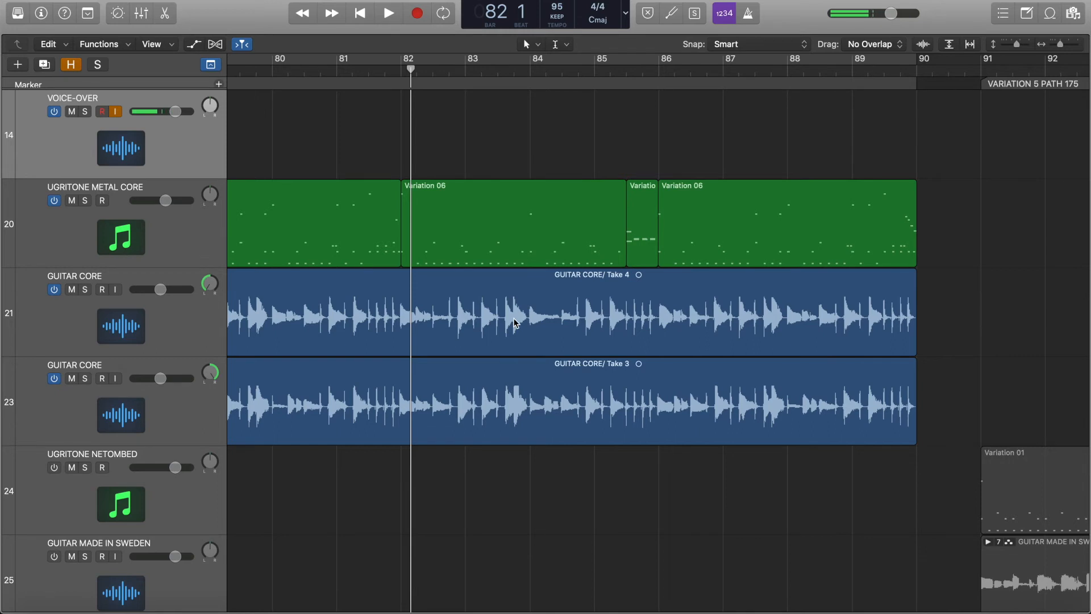
key("space")
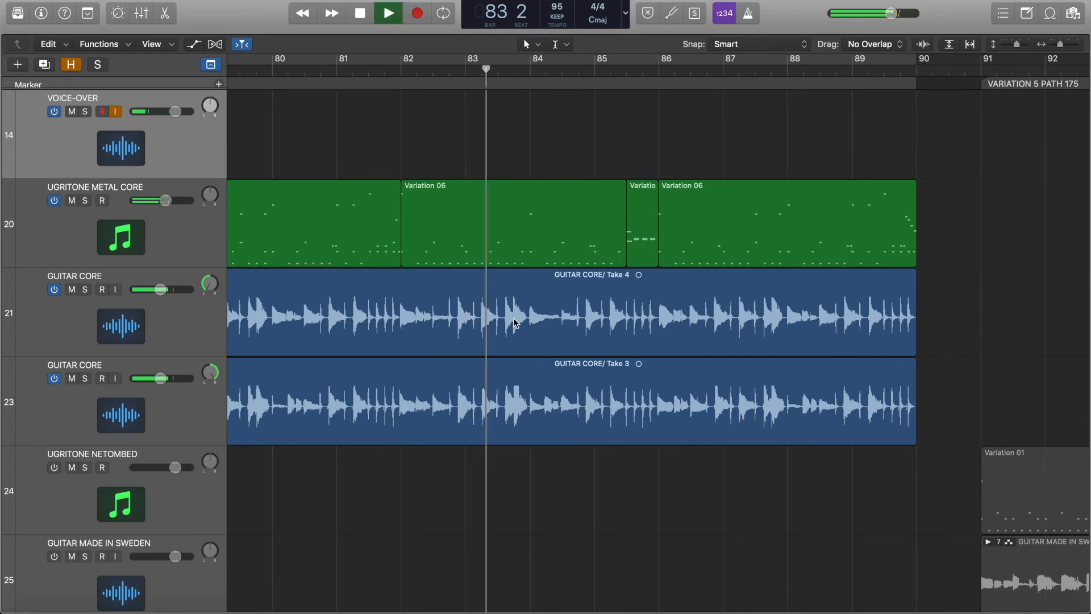
key("space")
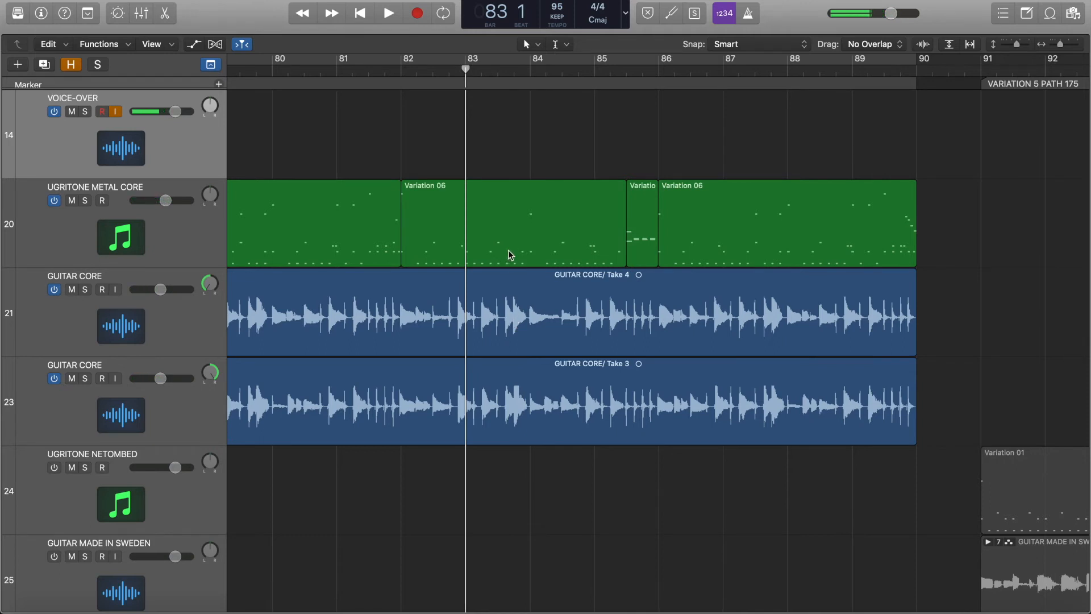
- Open the notes of the Variation 06 region starting at bar 82 and play bar 83, stopping near its end
double_click(510, 256)
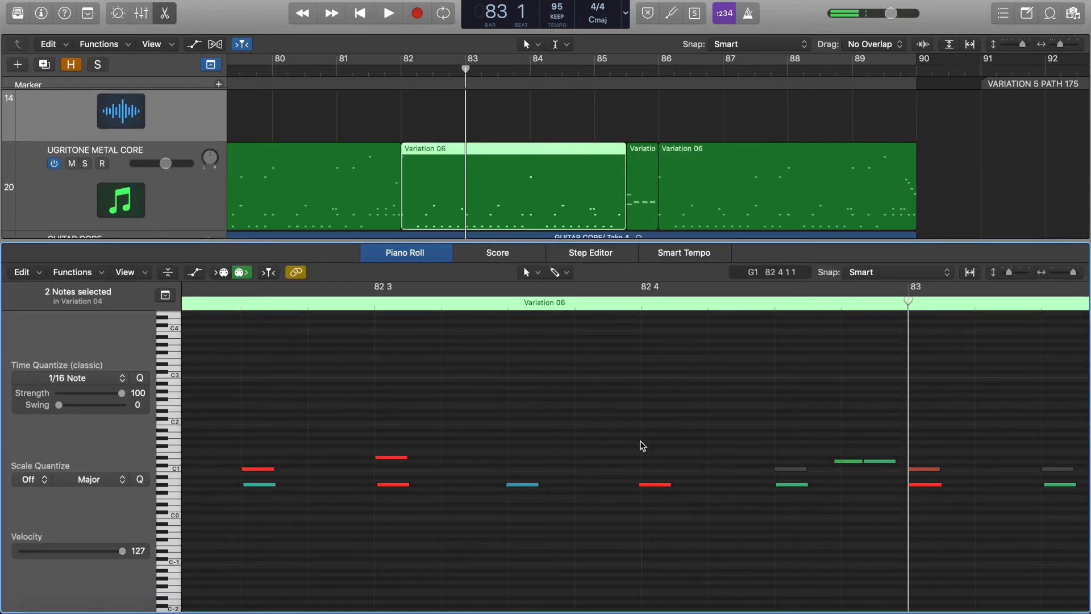
key("space")
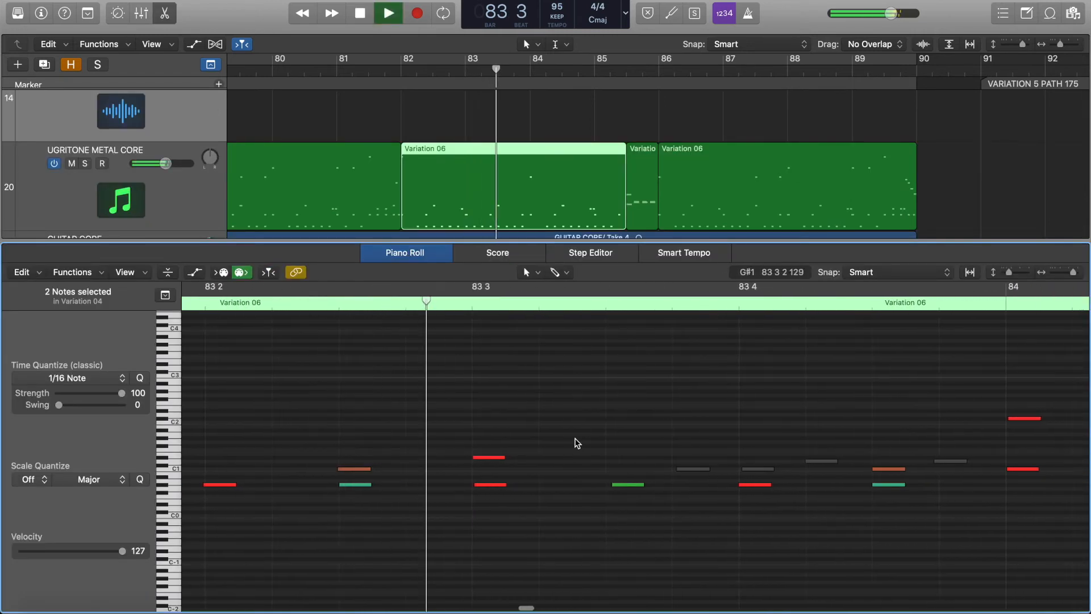
key("space")
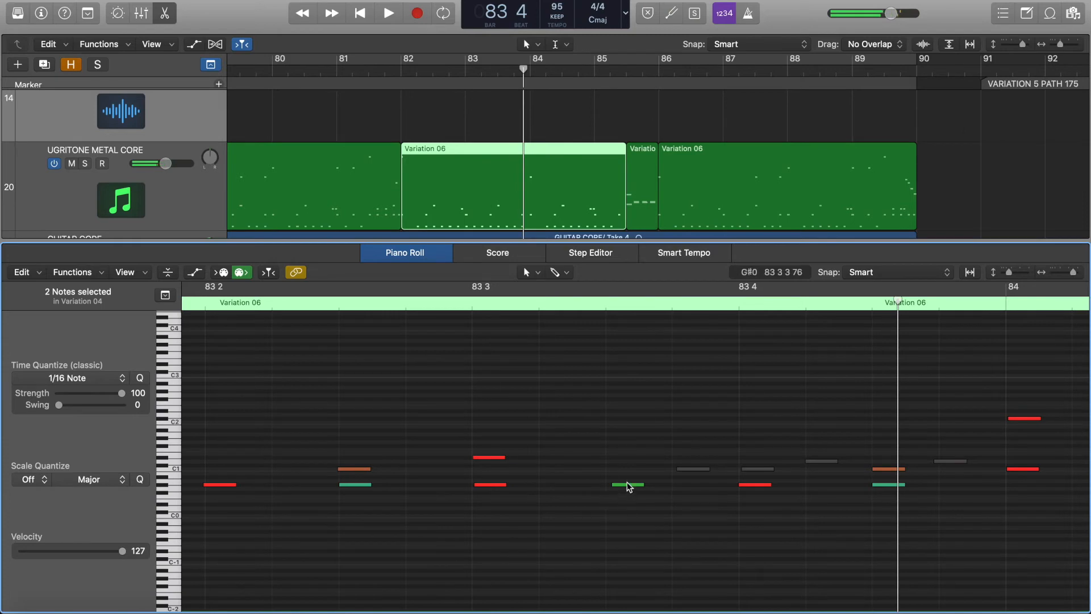
- Select the two lower notes at 83 3 3 and 83 4 1 and briefly play on toward bar 84
left_click(654, 491)
left_click(628, 484)
left_click(745, 485, "shift")
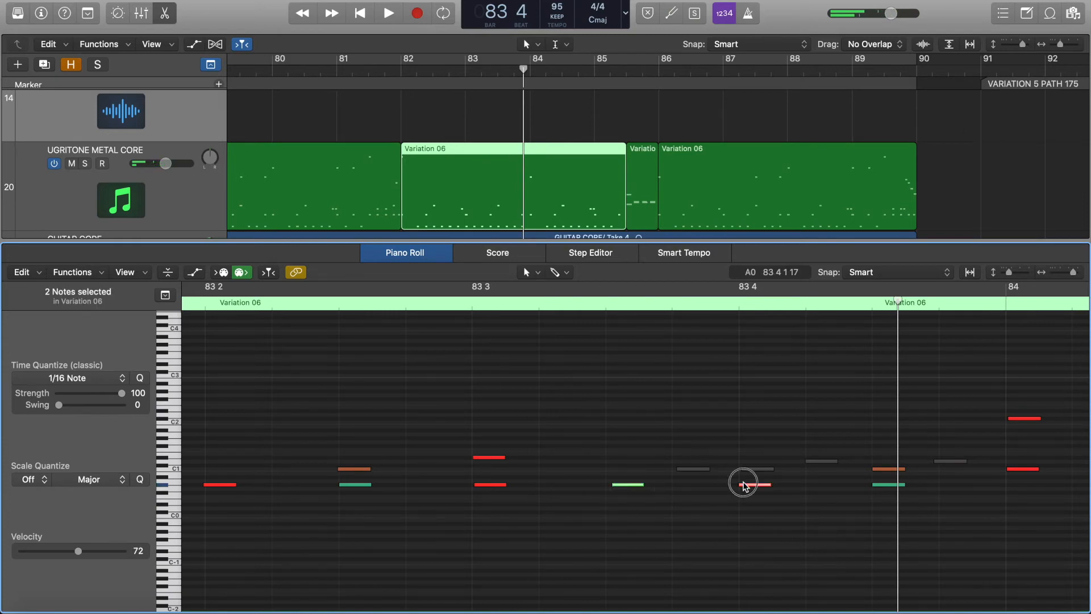
key("space")
key("space")
- Fit bar 83 of the Variation 06 notes in view and raise the C1 note at 83 4 1 to velocity 124
scroll(721, 488, "up", 3)
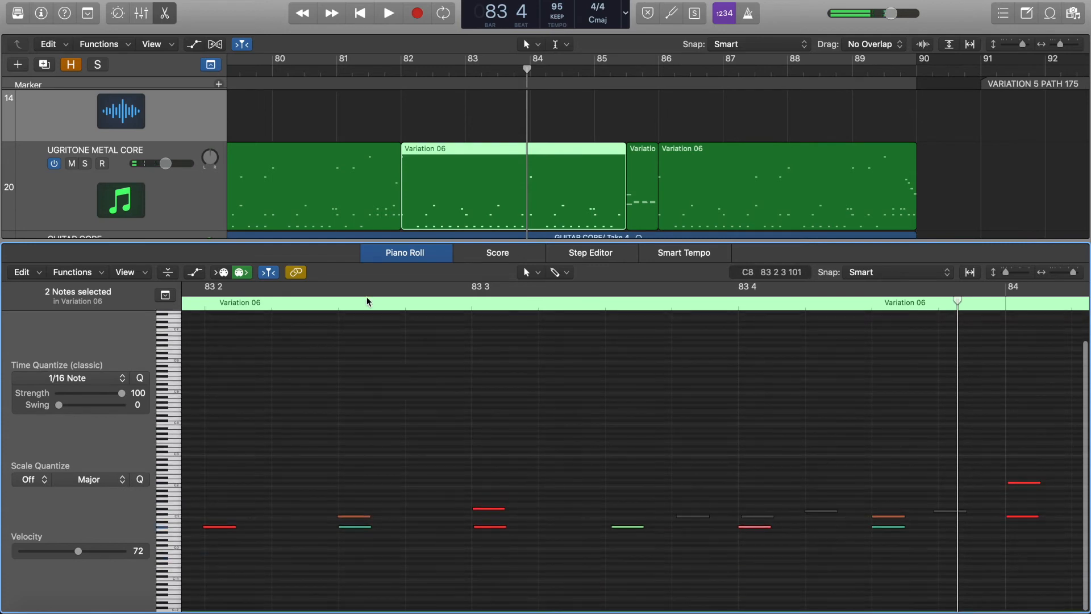
scroll(589, 506, "up", 1)
scroll(591, 505, "down", 1)
scroll(591, 506, "up", 2)
scroll(591, 505, "down", 3)
scroll(591, 505, "right", 3)
left_click(428, 534)
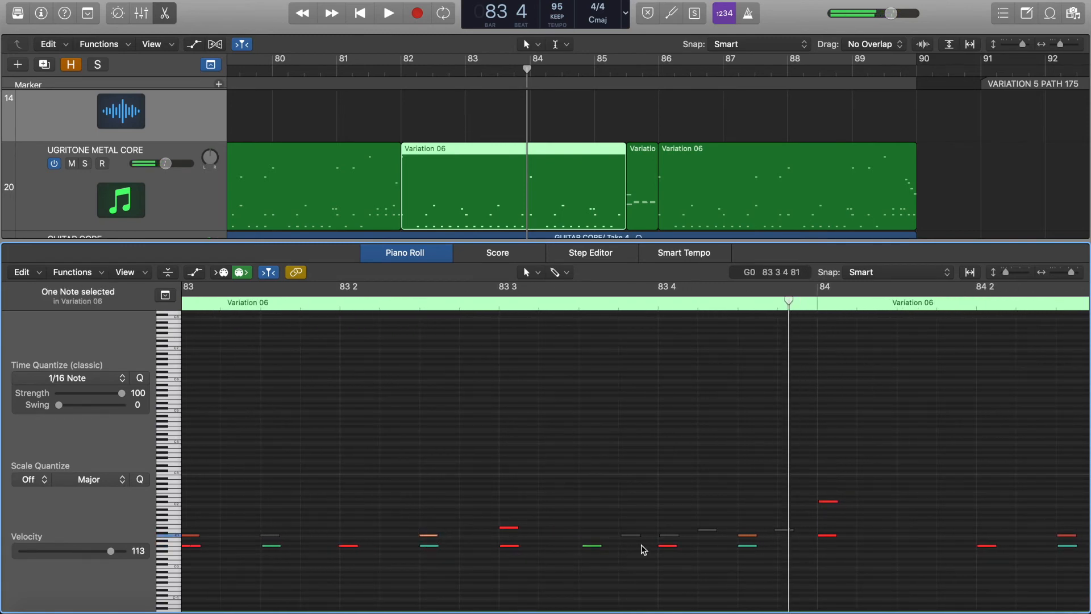
left_click(668, 543)
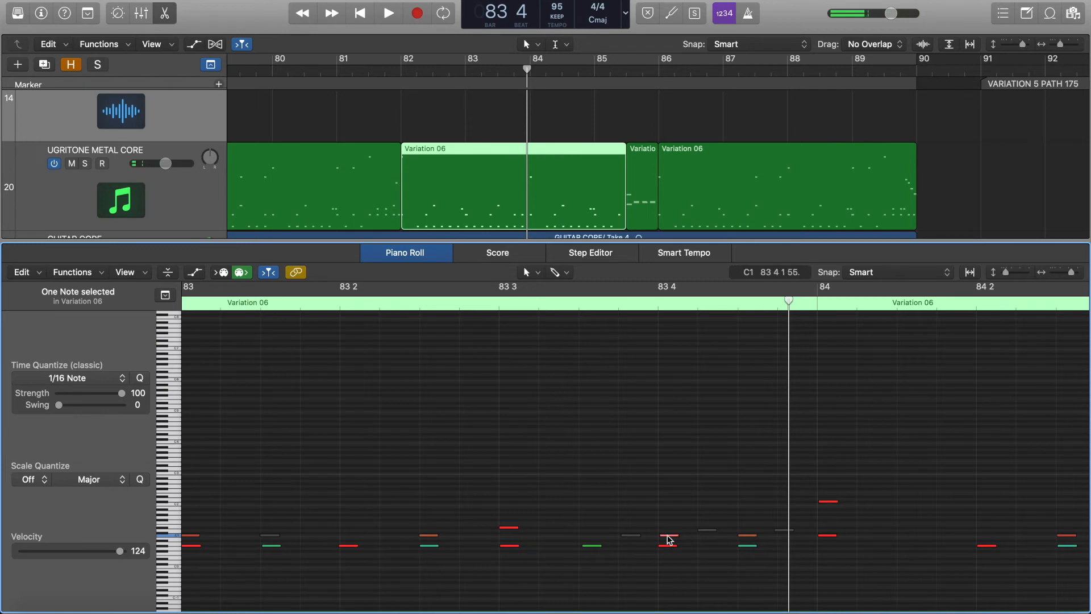
- Copy the lower note at 83 3 3 up to C1 and shorten the Variation 06 region to end at 85 3
left_click_drag(592, 549, 592, 537)
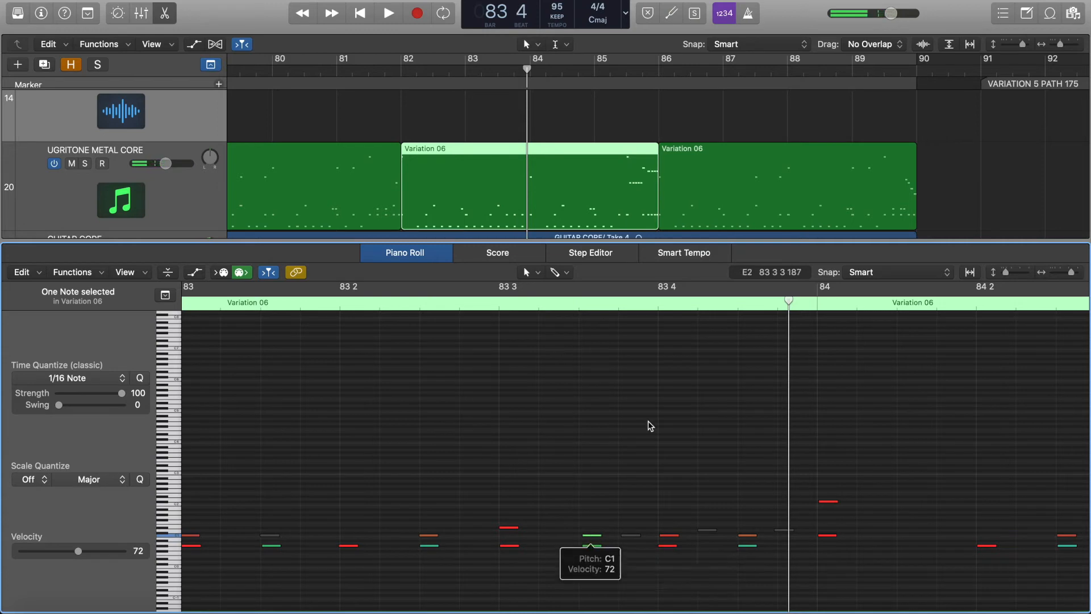
left_click_drag(656, 214, 625, 213)
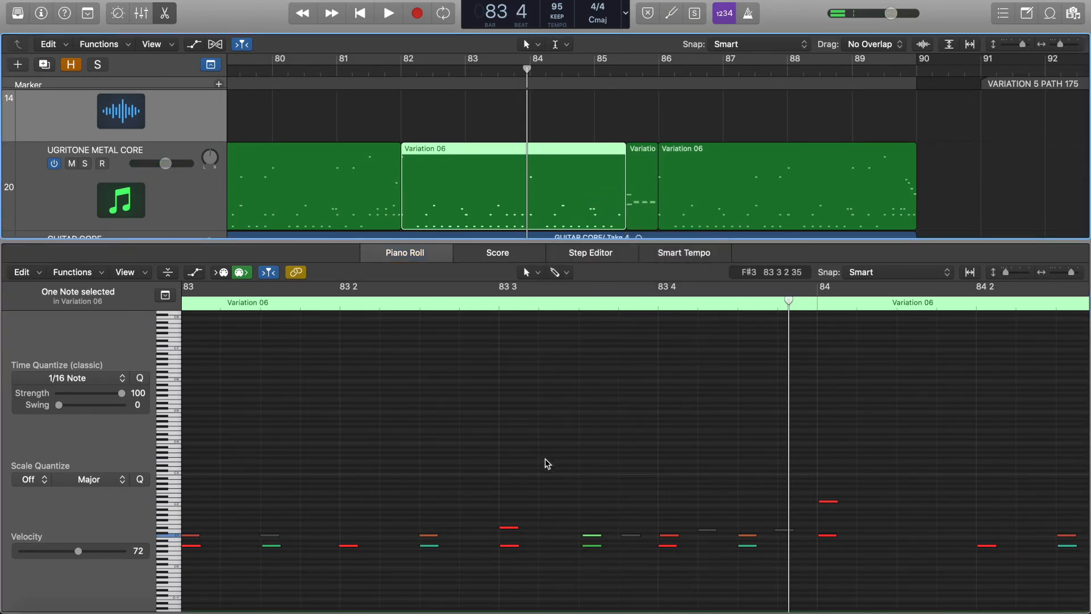
- Raise the velocity of the C1 notes at 83 3 3 and 83 4 1, and set the lower 83 3 3 note to 127
key("t")
key("v")
left_click(591, 537)
left_click_drag(591, 537, 597, 366)
left_click(666, 537)
left_click_drag(668, 539, 662, 468)
left_click_drag(593, 547, 659, 240)
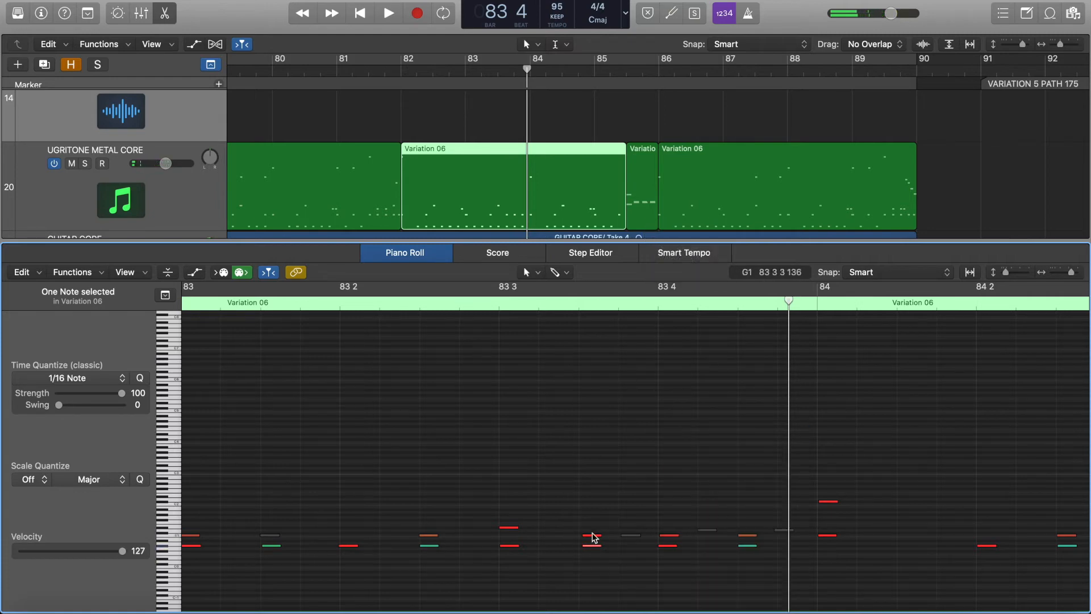
- Move the lower notes at 83 3 3 and 83 4 1 slightly above the highest note at bar 84, and audition bar 83
left_click_drag(675, 548, 667, 498)
key("space")
key("space")
key("space")
key("space")
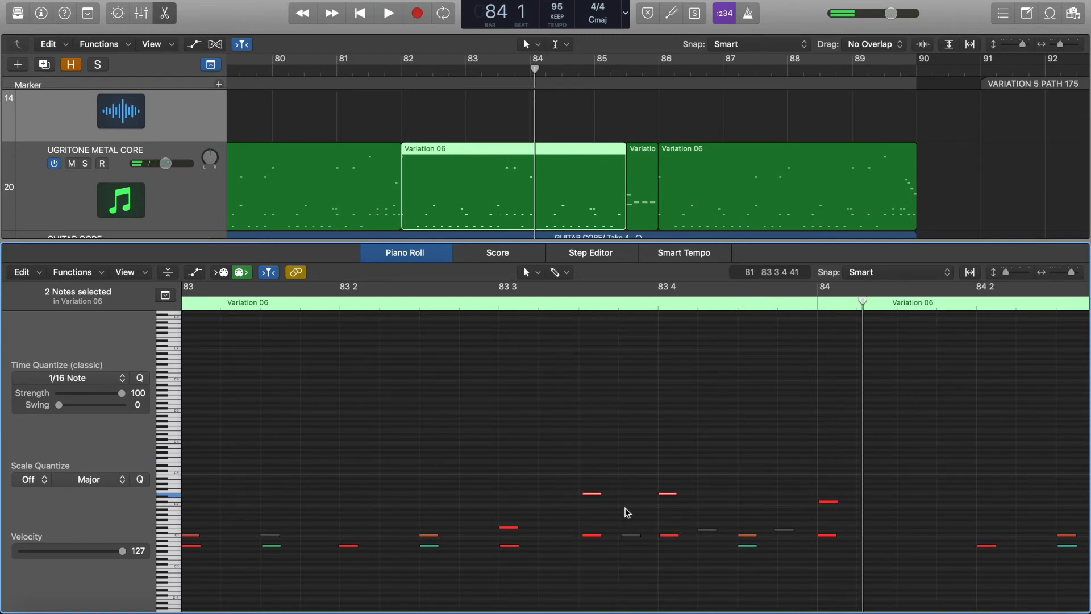
key("space")
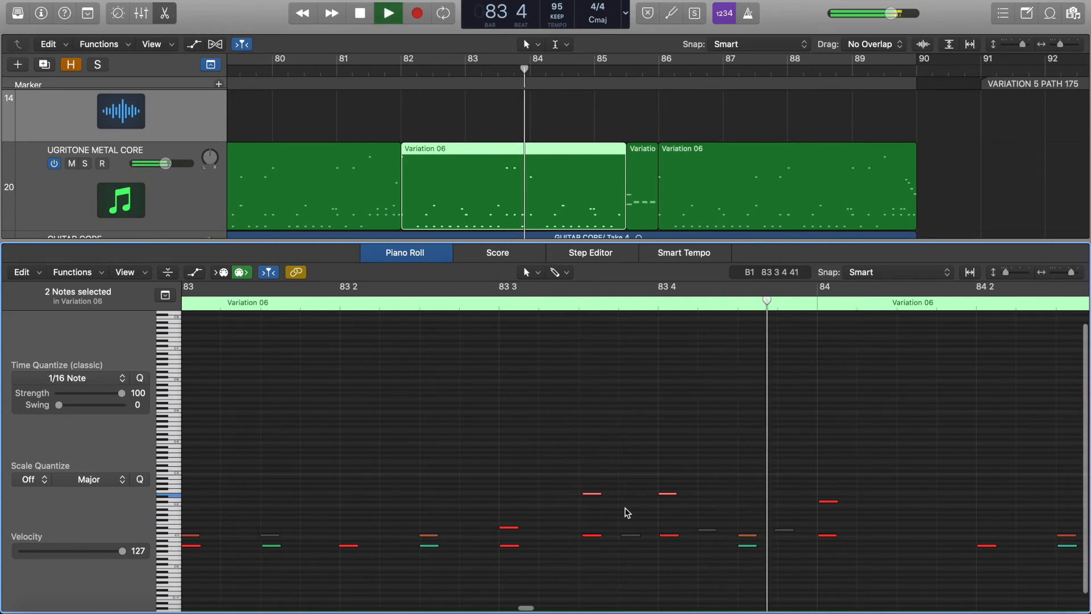
key("space")
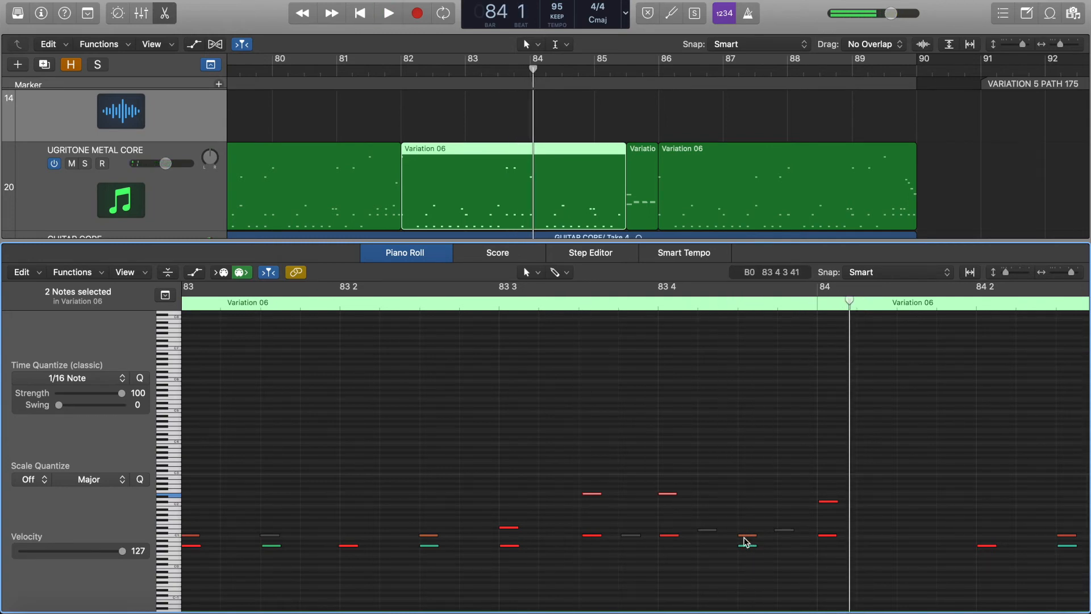
- Copy the C1 note at 83 4 3 up to D#1 and shorten the Variation 06 region to end at 85 3
left_click_drag(745, 535, 749, 531)
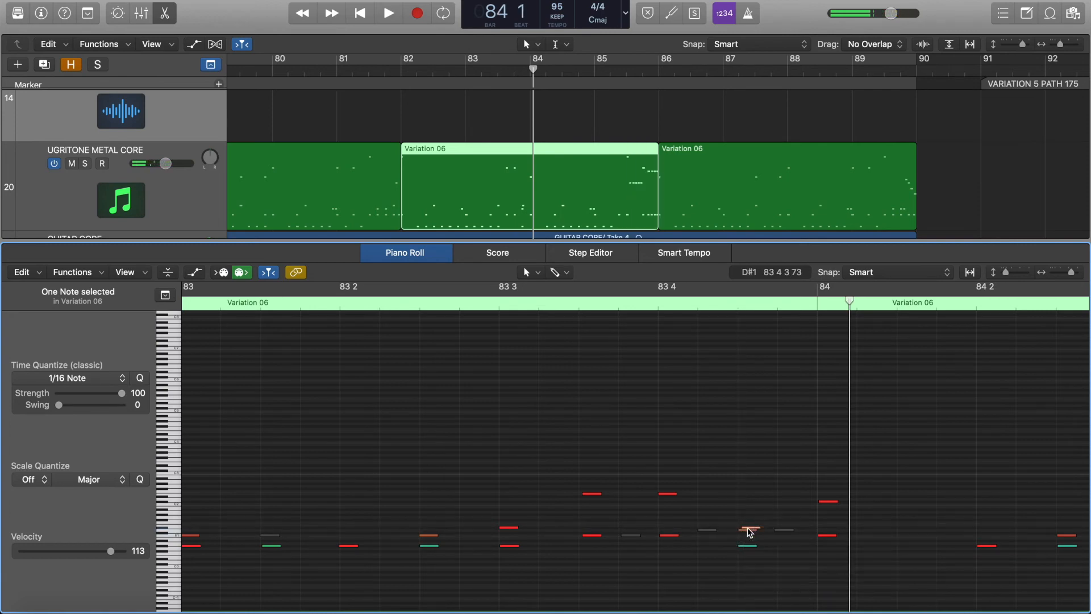
left_click_drag(657, 207, 623, 206)
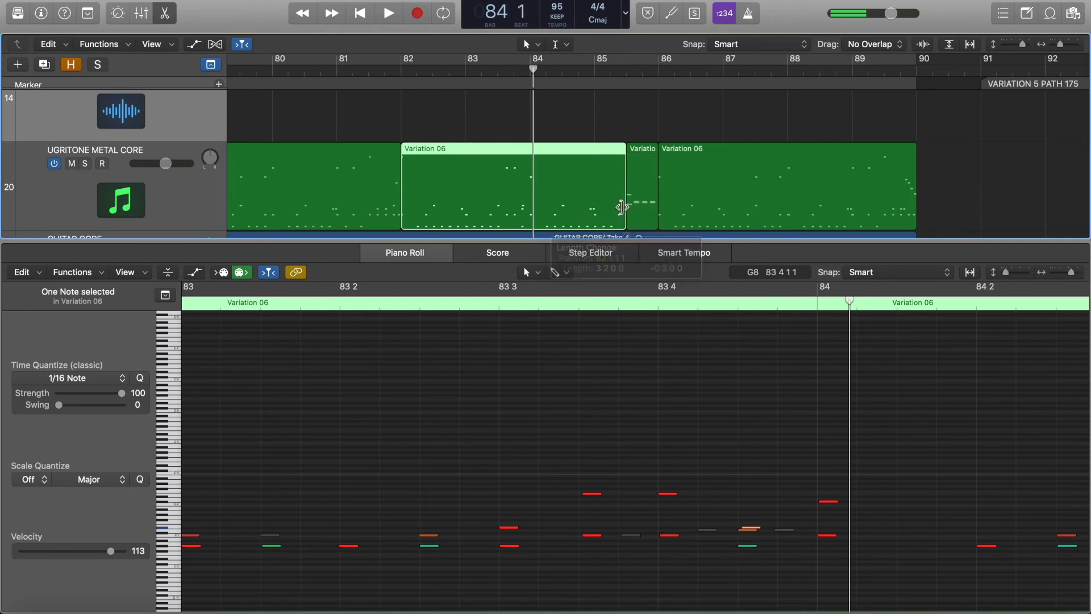
- Select both notes at 83 3 3 and play the edited Variation 06 notes from bar 83, stopping at 84 2
left_click_drag(568, 415, 591, 575)
key("space")
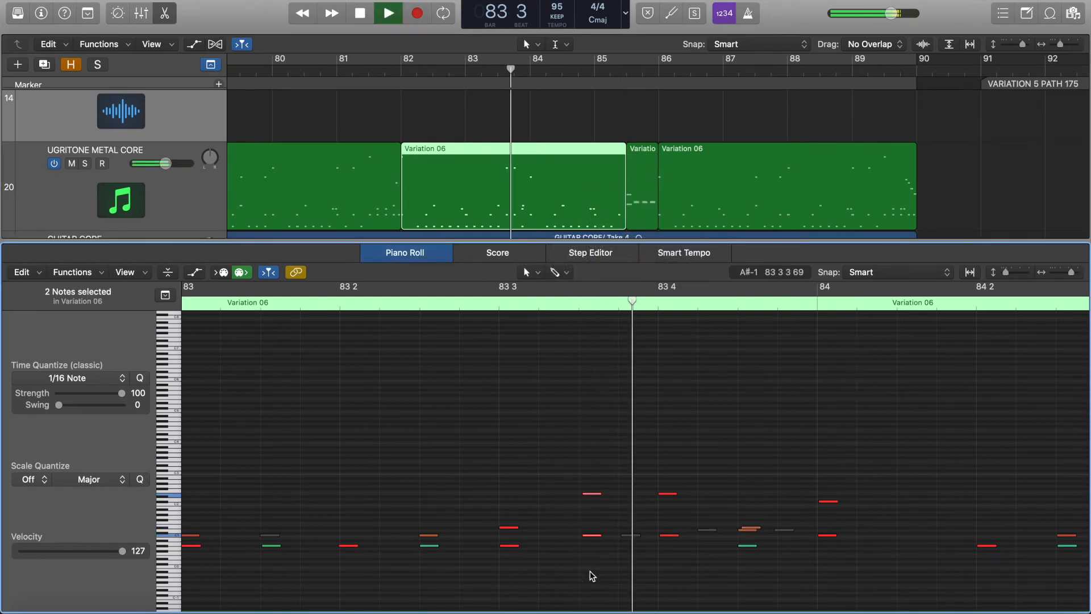
key("space")
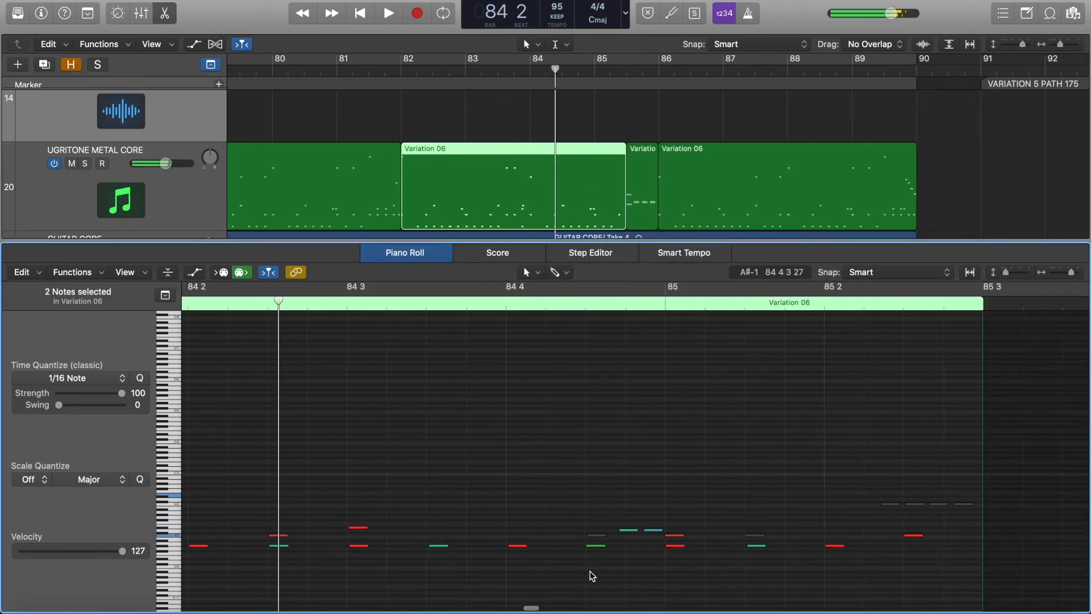
- Close the note editor, play the edited Variation 06 region with the guitars from bar 82 and stop at 86 4
key("p")
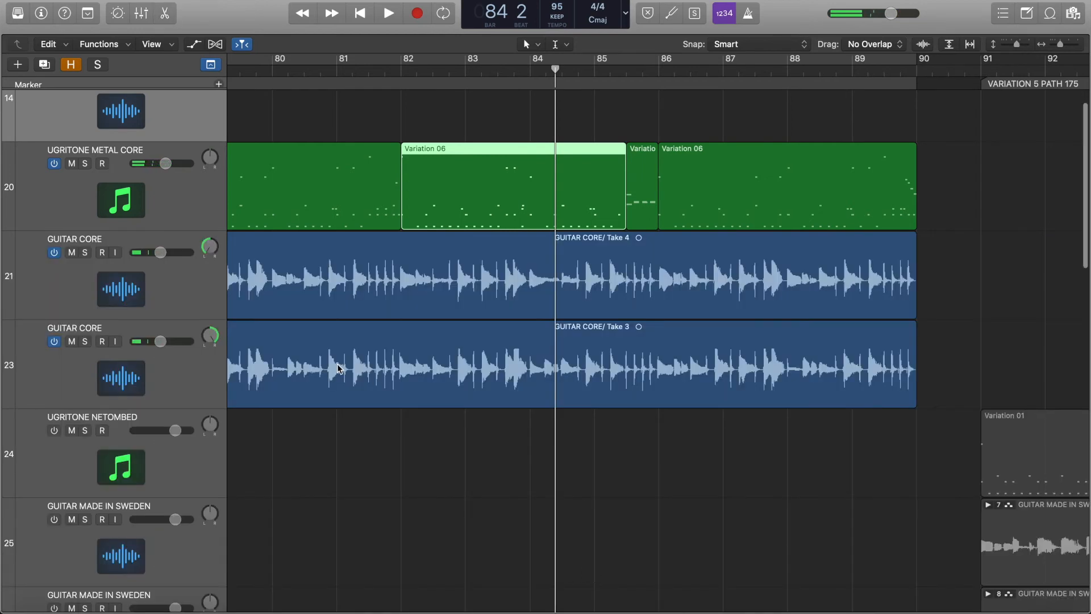
scroll(338, 368, "up", 2)
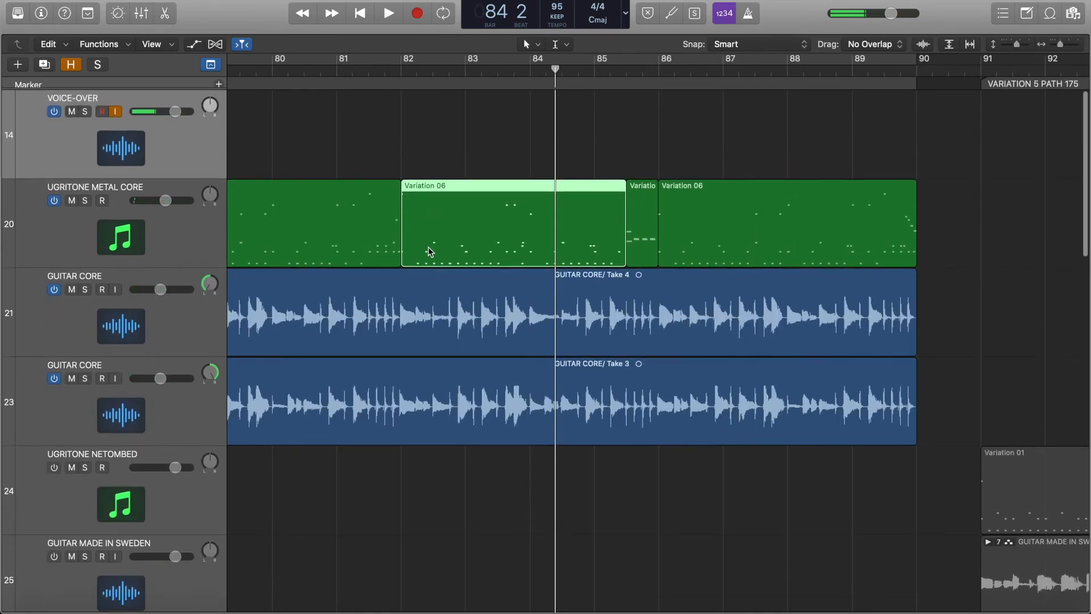
key("shift+space")
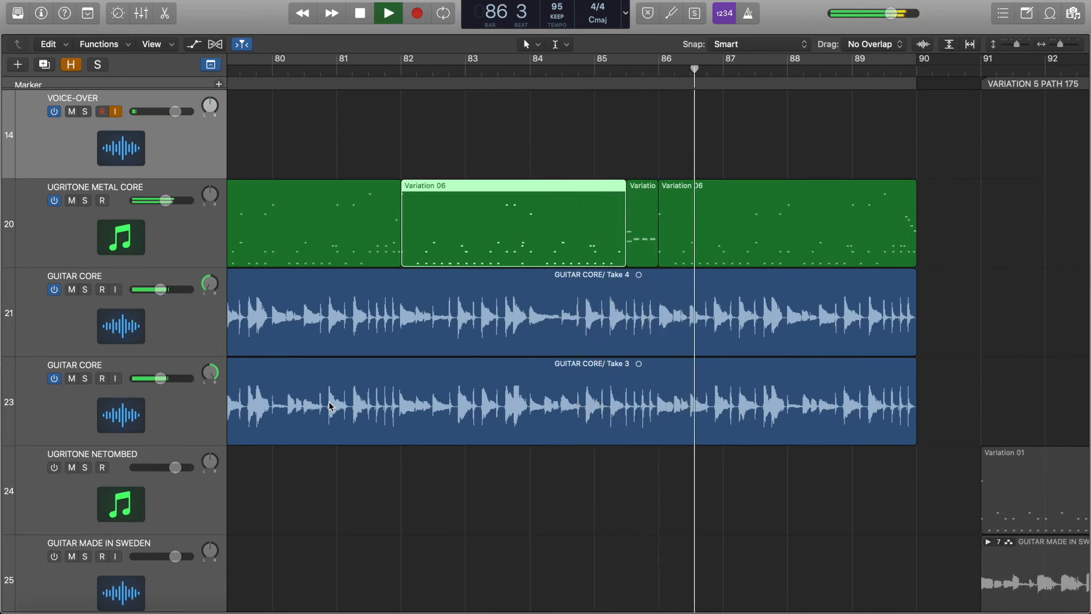
key("space")
scroll(507, 263, "down", 2)
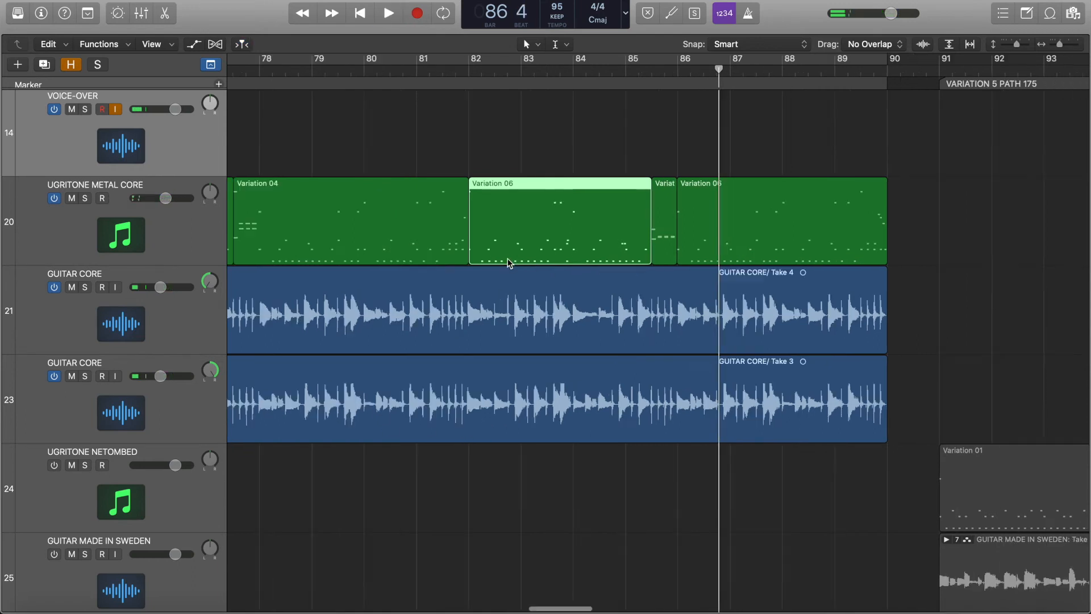
- Open the Variation 06 region starting at bar 86 for note editing, move its lowest row of notes down to D0 and play the region
left_click(715, 248)
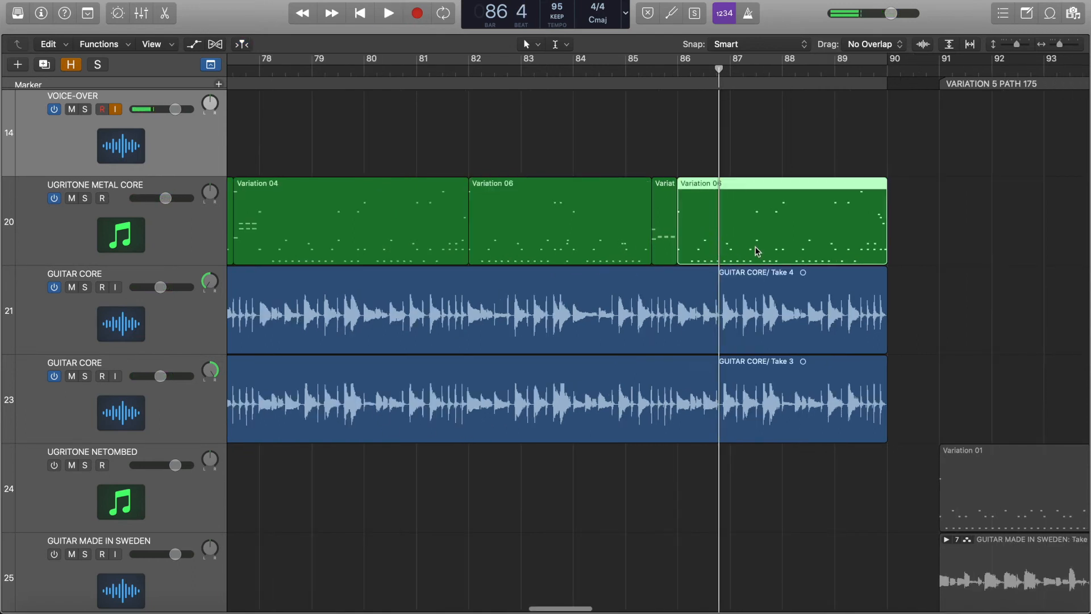
double_click(755, 247)
scroll(307, 514, "left", 8)
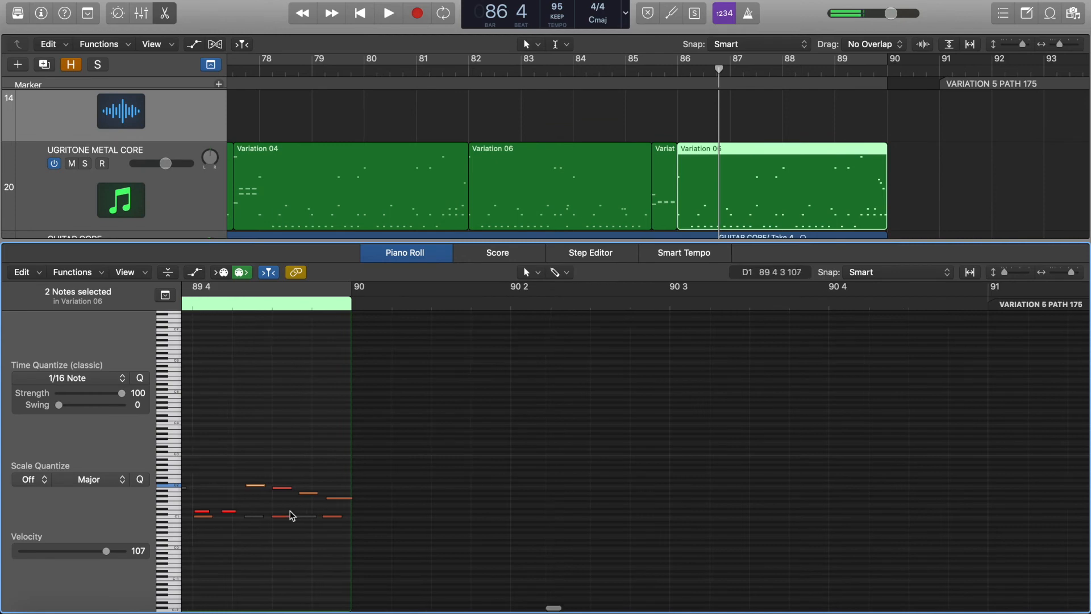
scroll(307, 514, "down", 5)
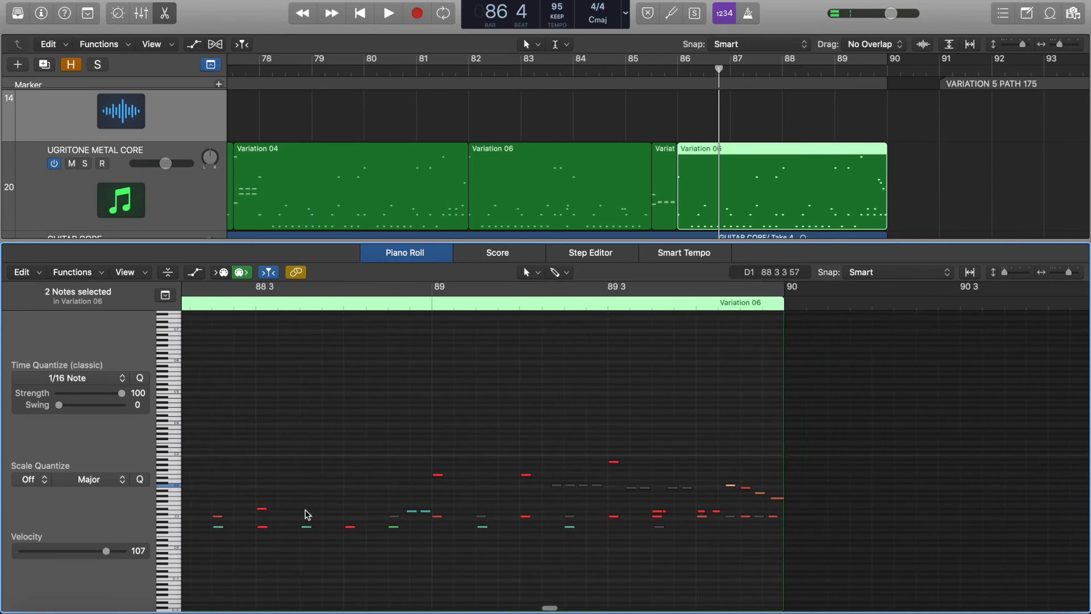
scroll(395, 526, "down", 2)
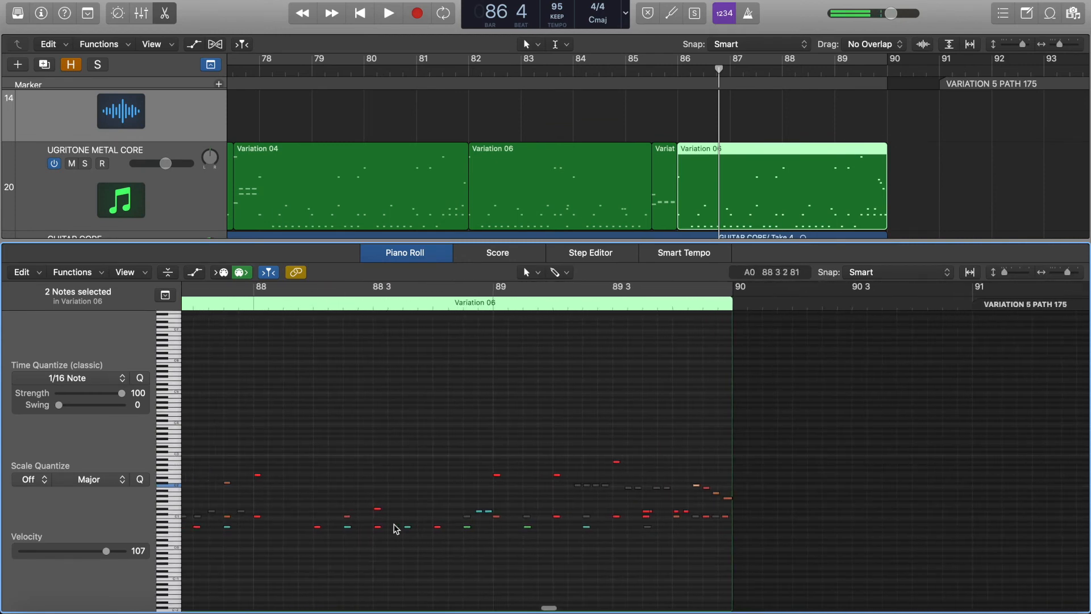
scroll(393, 528, "left", 5)
scroll(341, 540, "left", 4)
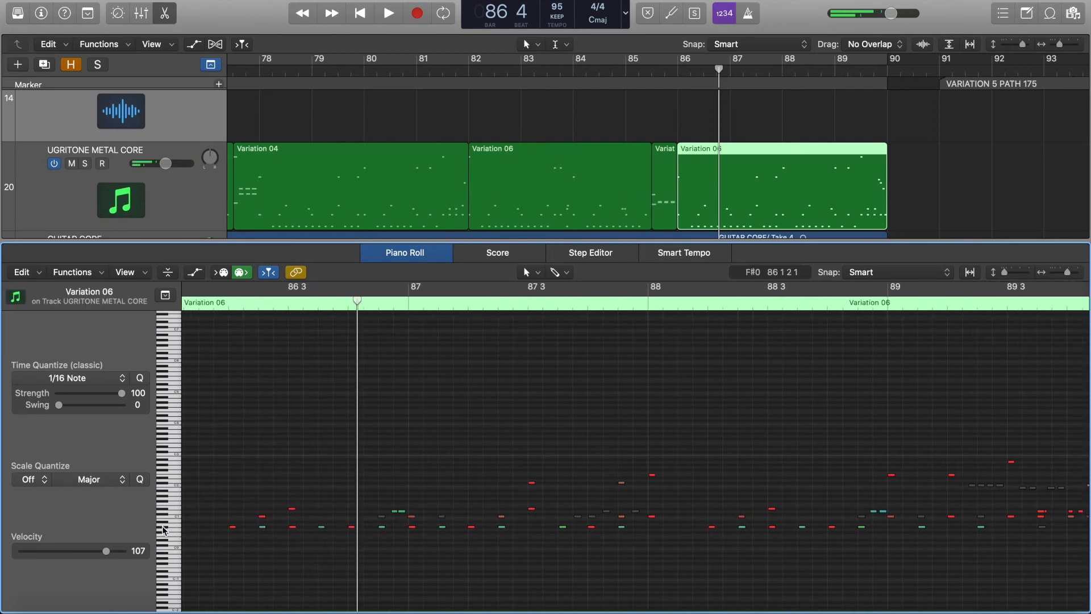
left_click_drag(294, 532, 294, 547)
key("space")
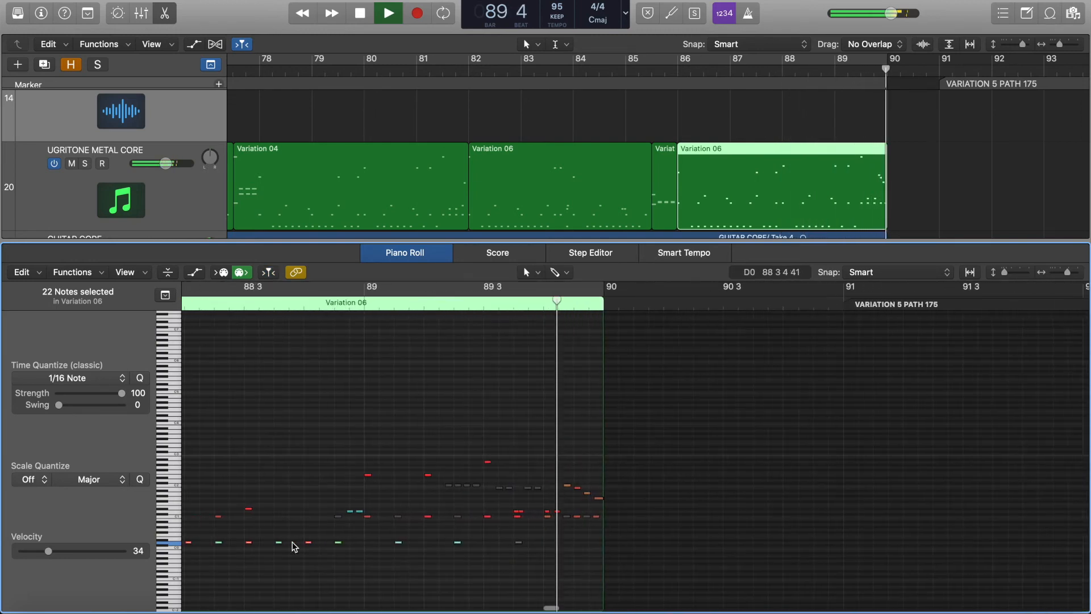
- Raise the selected row of notes in the Variation 06 region to E2 and play from bar 86, stopping just after bar 88
key("super+Left")
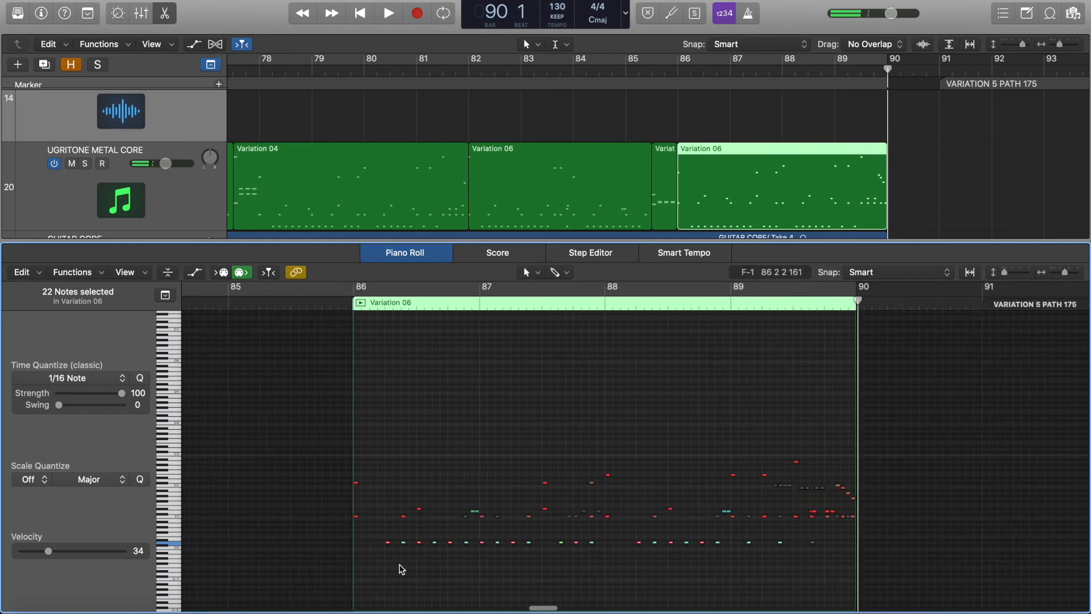
left_click(421, 543)
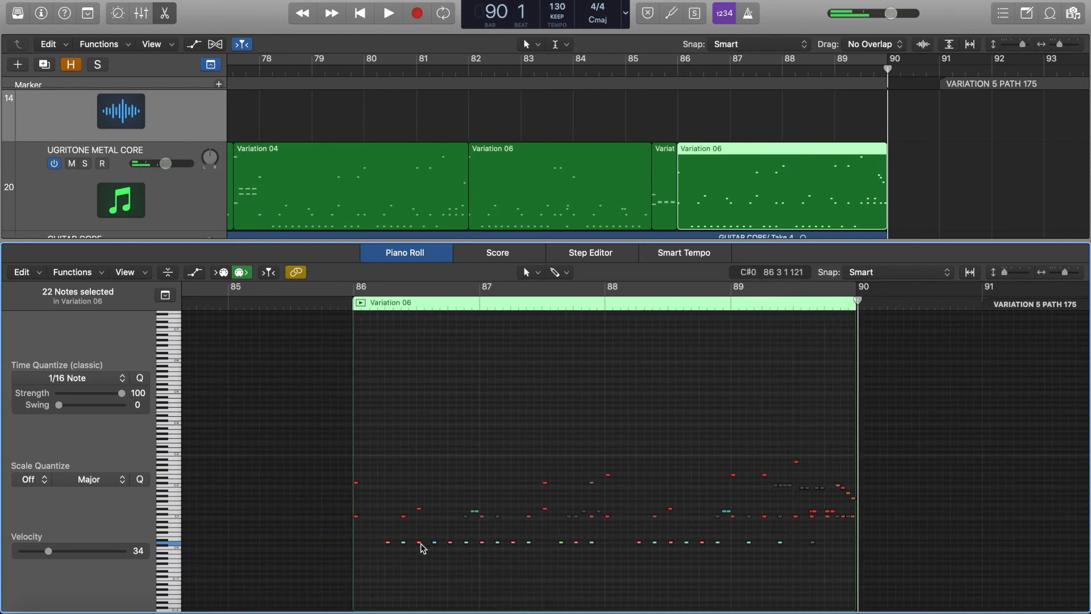
left_click_drag(419, 547, 420, 483)
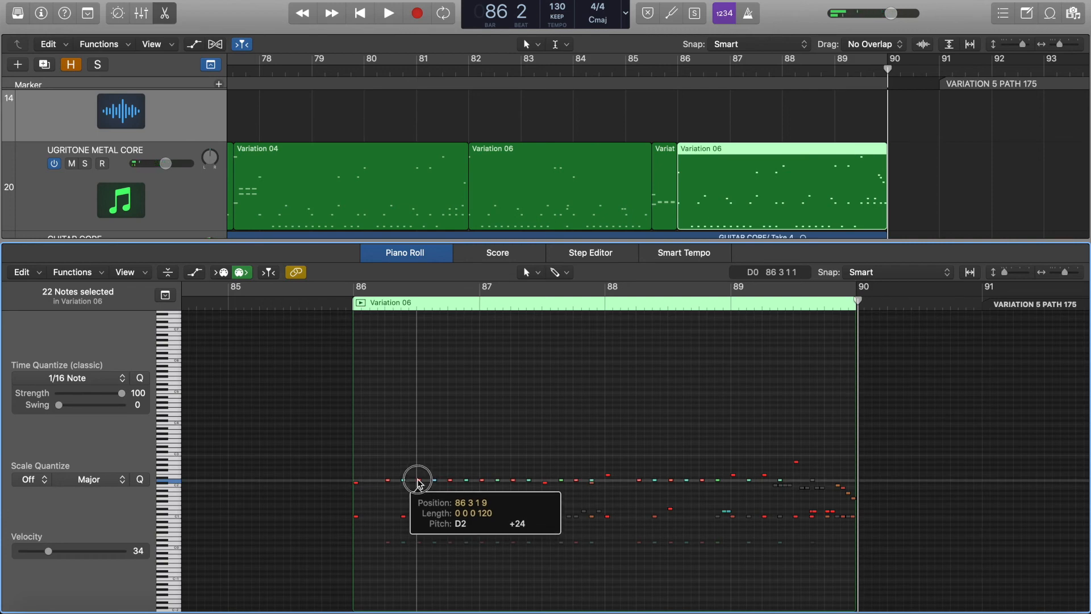
left_click_drag(419, 483, 420, 479)
key("space")
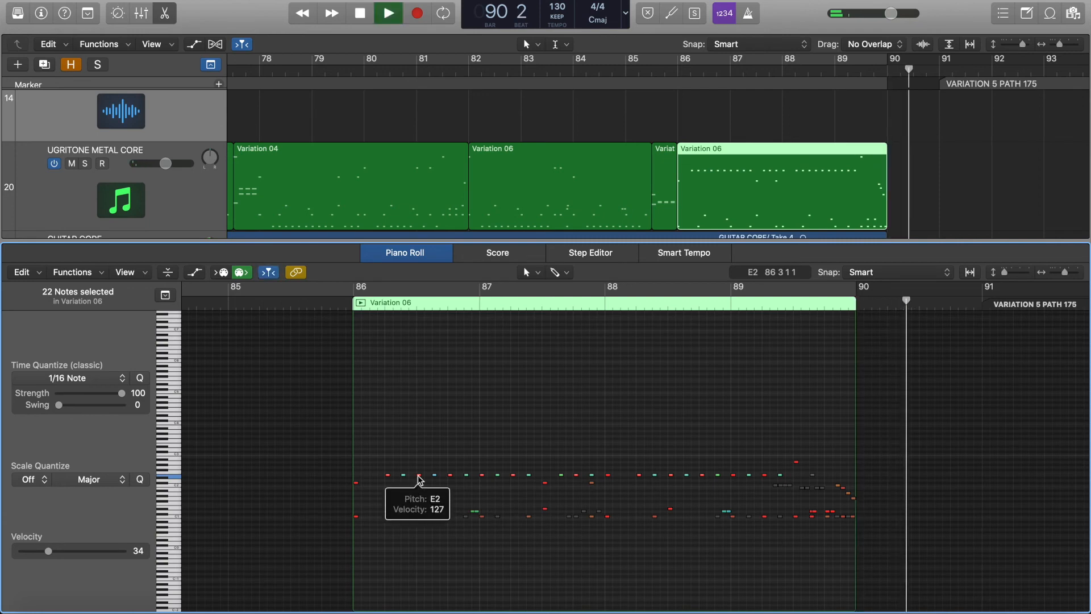
key("shift+space")
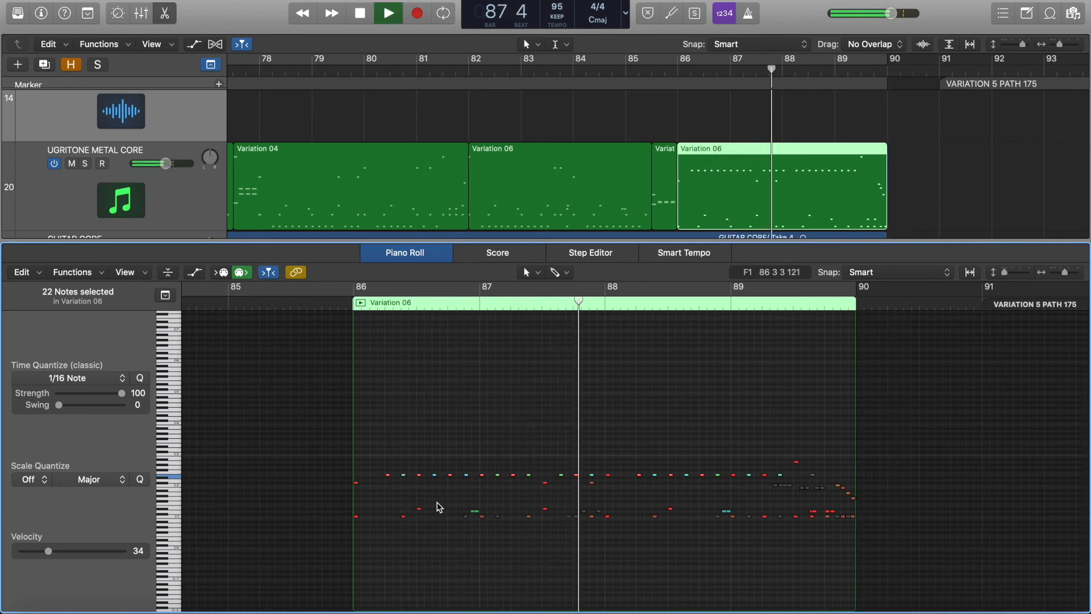
key("space")
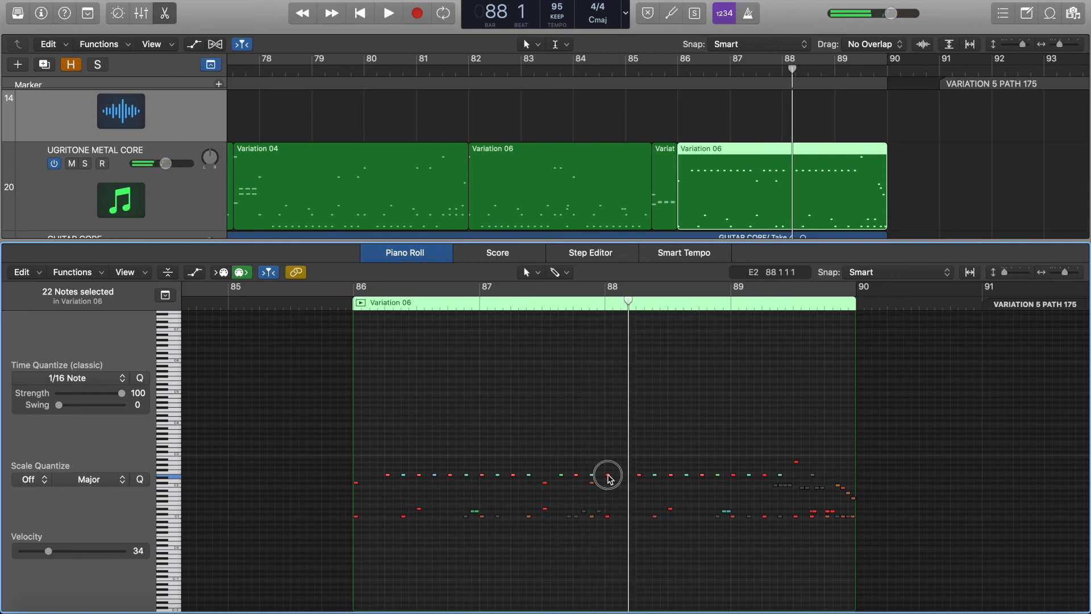
- Raise the E2 note at 88 1 1 to A2 and play from that note to the end of the region at bar 90
left_click_drag(608, 475, 609, 467)
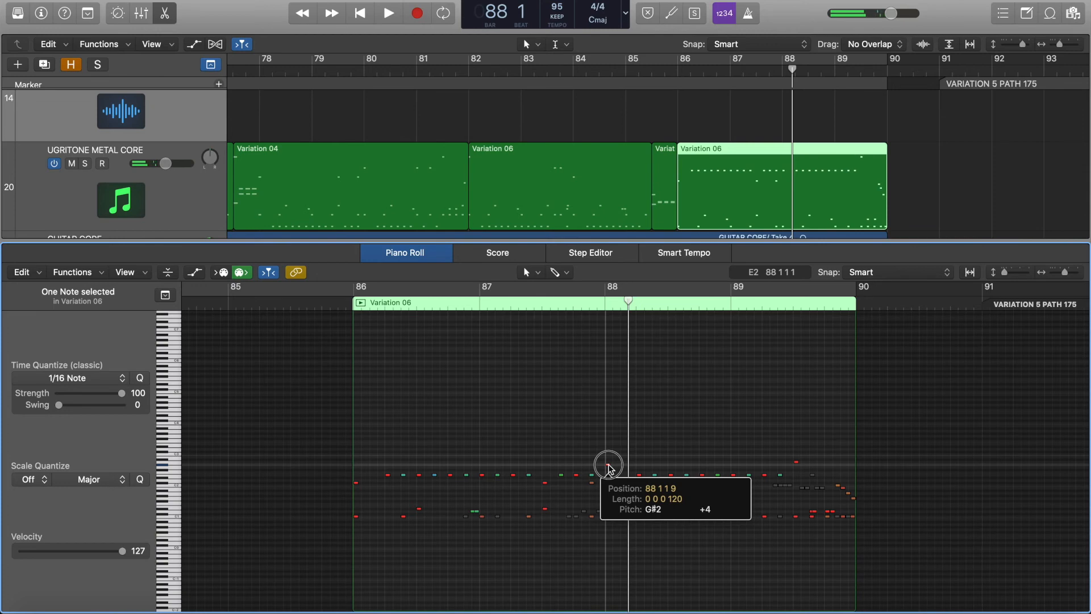
left_click_drag(609, 467, 609, 464)
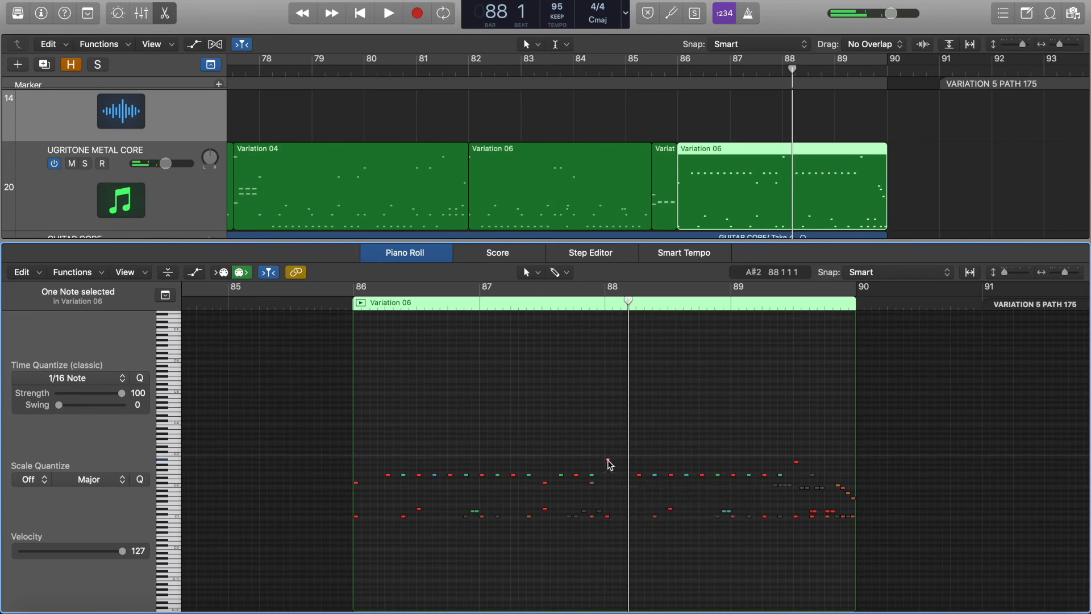
left_click(608, 463)
key("space")
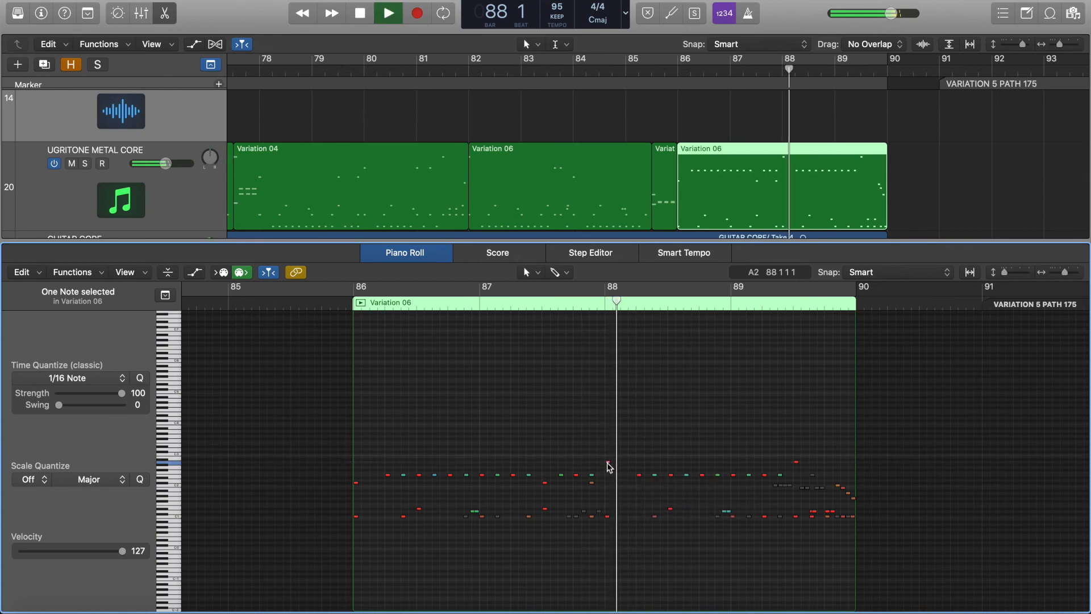
scroll(500, 489, "right", 1)
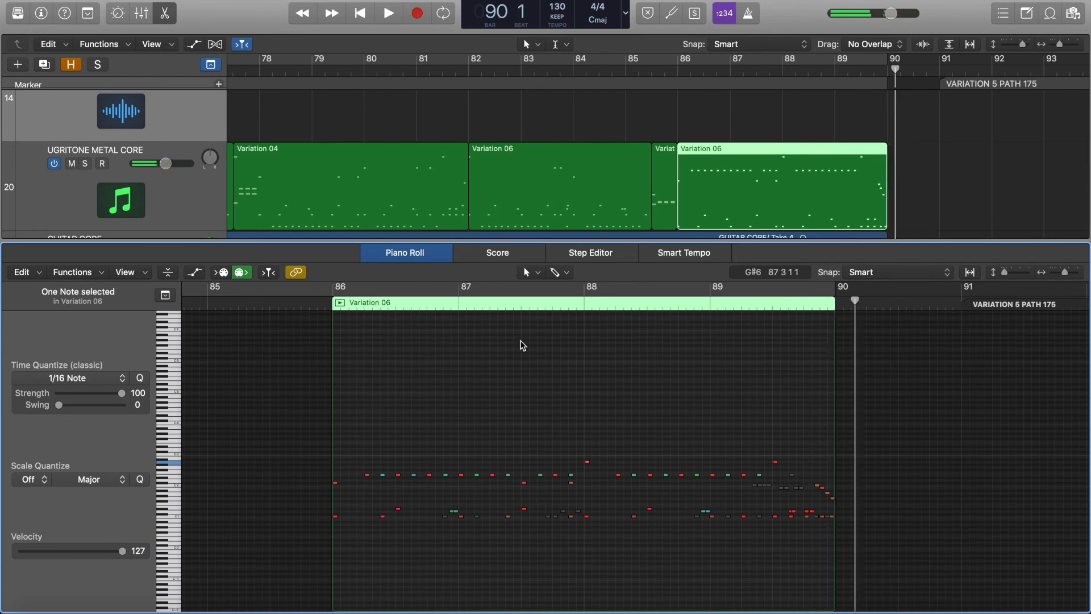
- Close the note editor and play the VARIATION 1 SLOW section with the guitars from its first Variation 06 region
key("e")
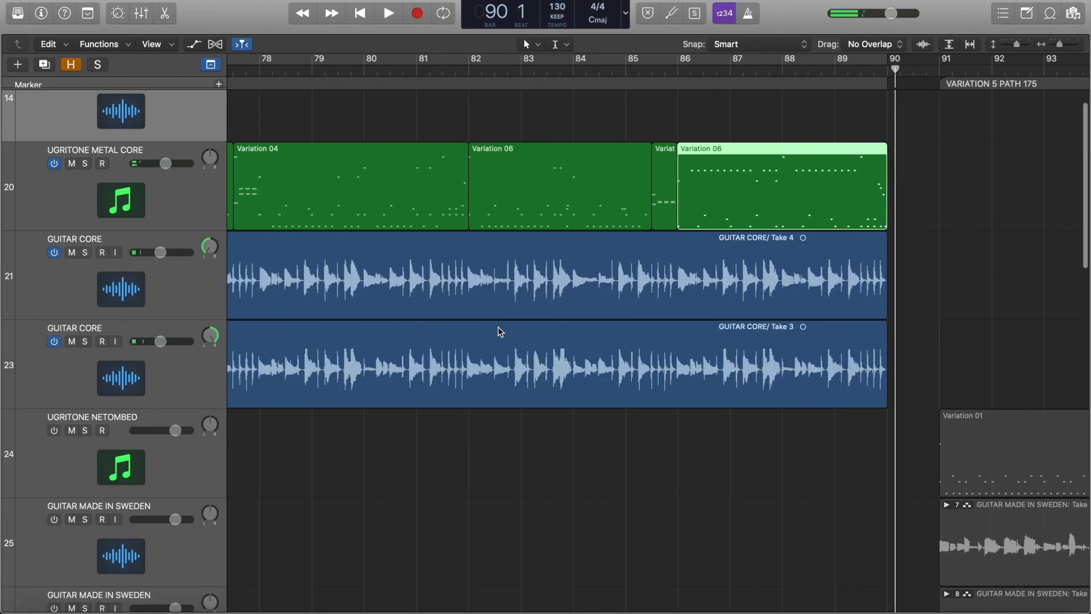
key("super+Left")
key("super+Left")
scroll(504, 324, "left", 2)
left_click(375, 193)
key("shift+space")
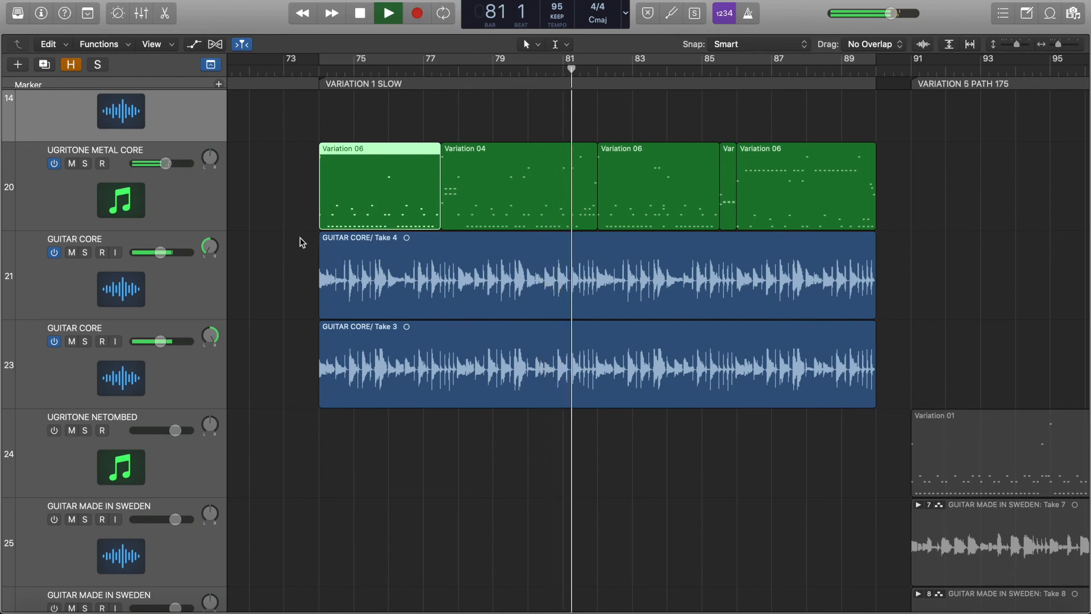
- In the metal core track's Northern Artillery Drums plug-in, close the tom panels and open the snare and kick panels, with the snare panel below
key("x")
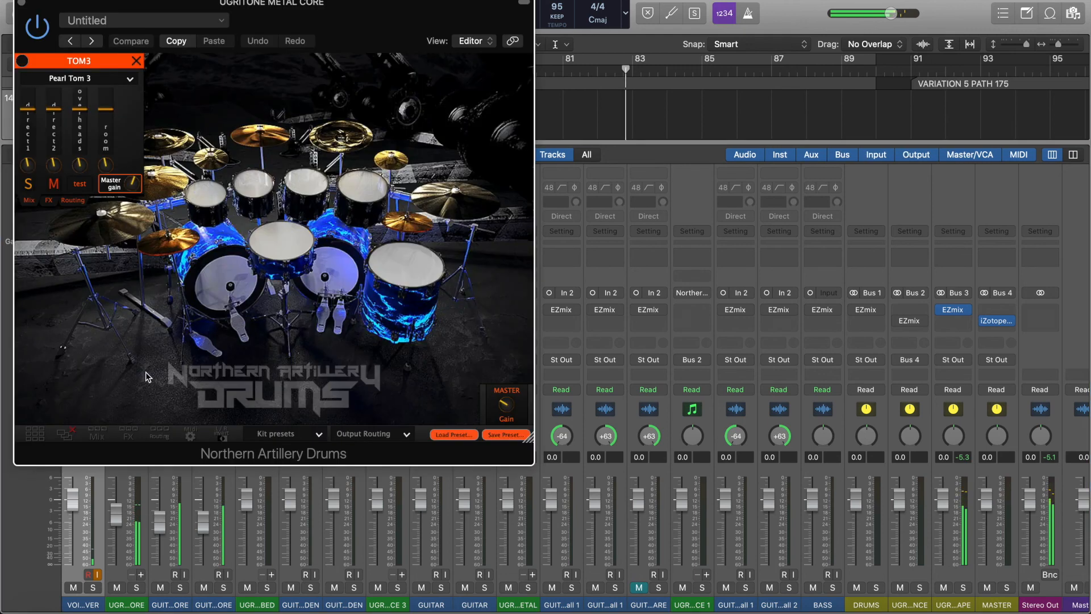
key("x")
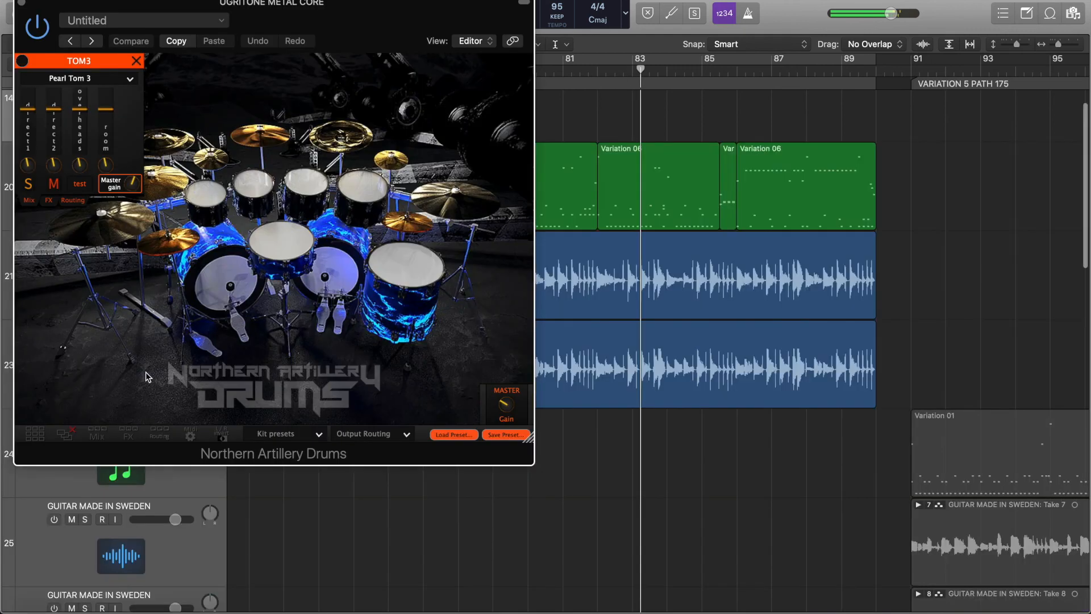
left_click(139, 62)
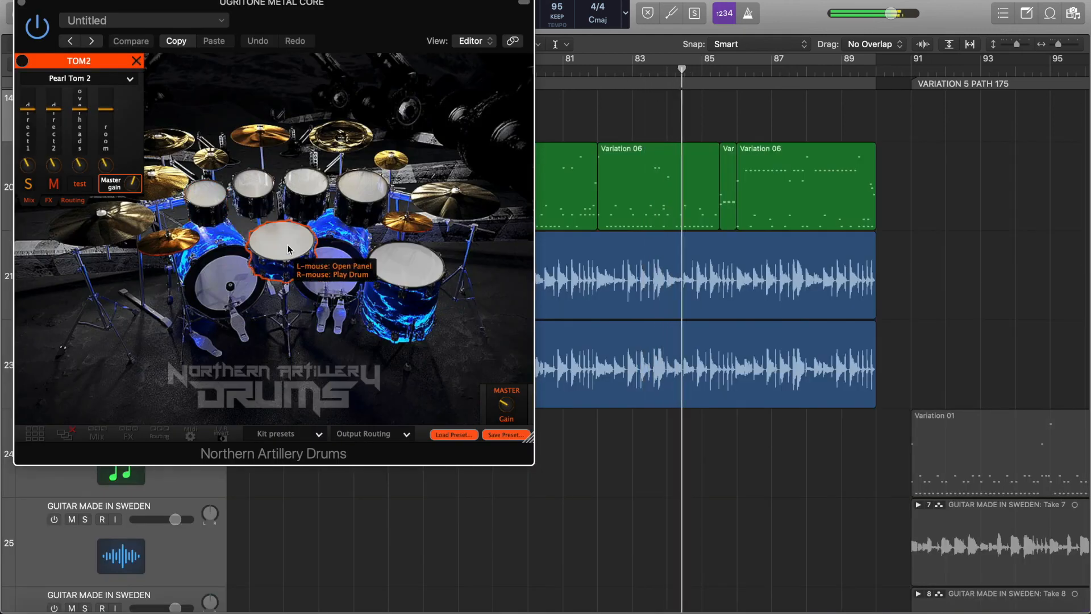
left_click(271, 238)
left_click_drag(109, 61, 76, 312)
left_click(136, 60)
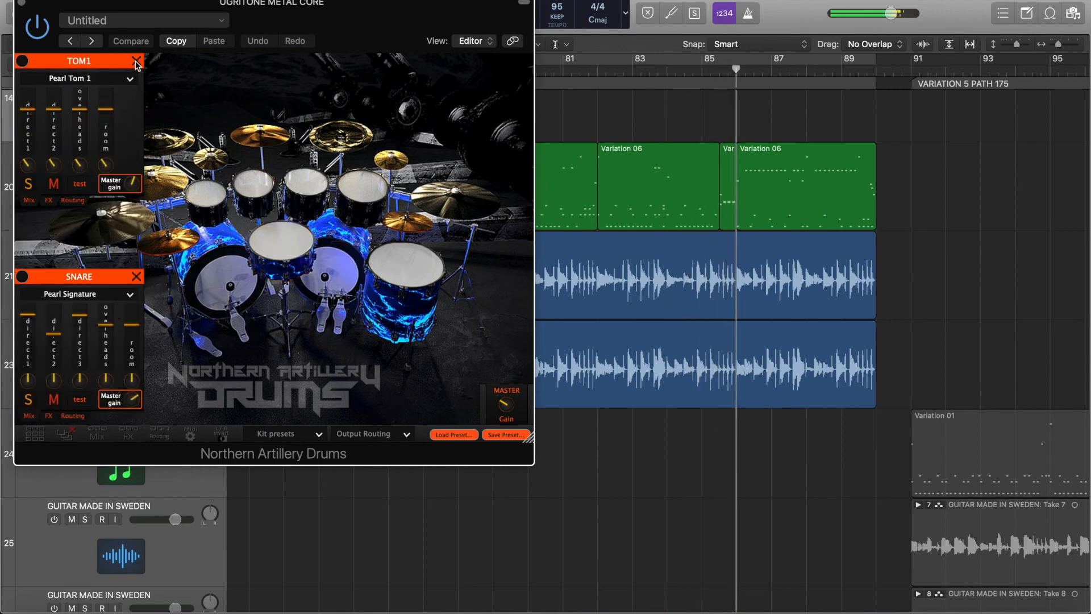
left_click(136, 61)
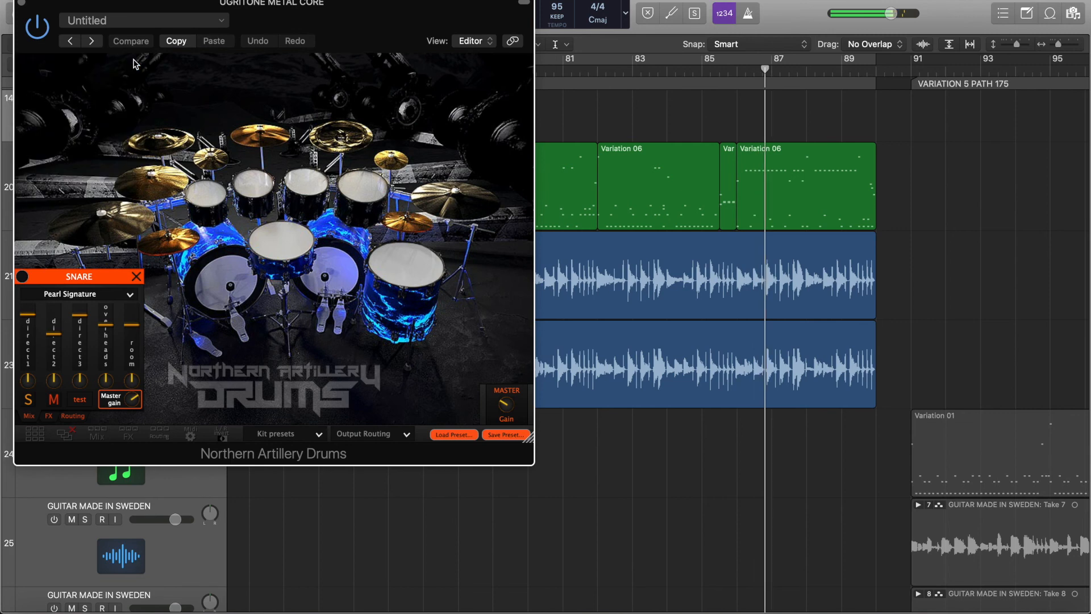
left_click(225, 272)
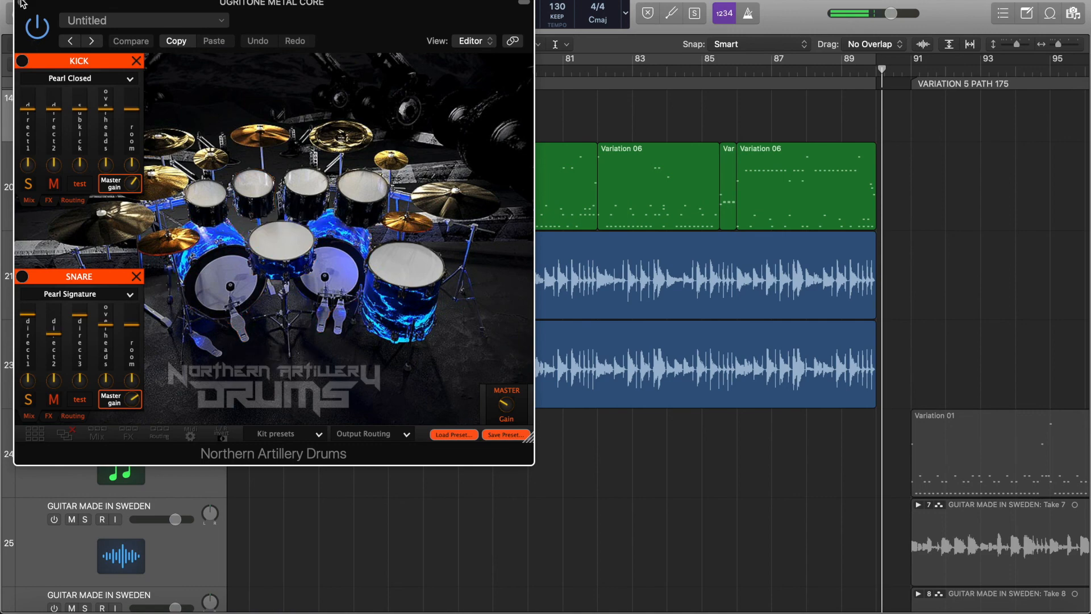
scroll(746, 358, "right", 10)
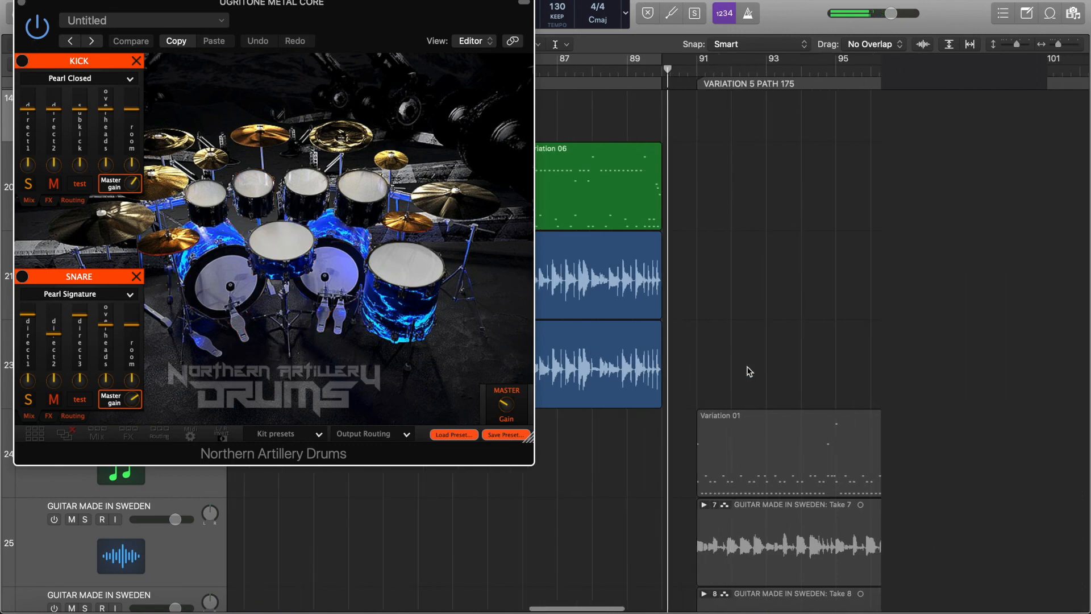